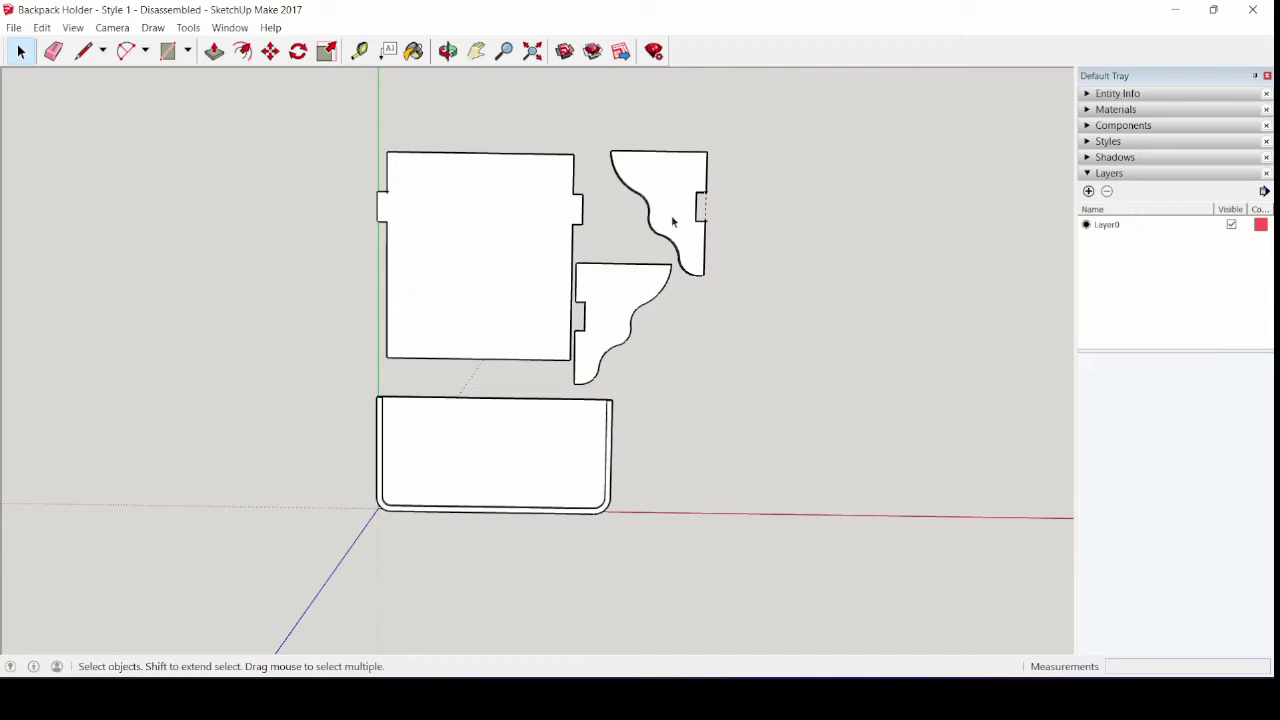
# Lay out the front face of the upper curved bracket as an SVG profile with FaceSVG
pyautogui.doubleClick(673, 222)
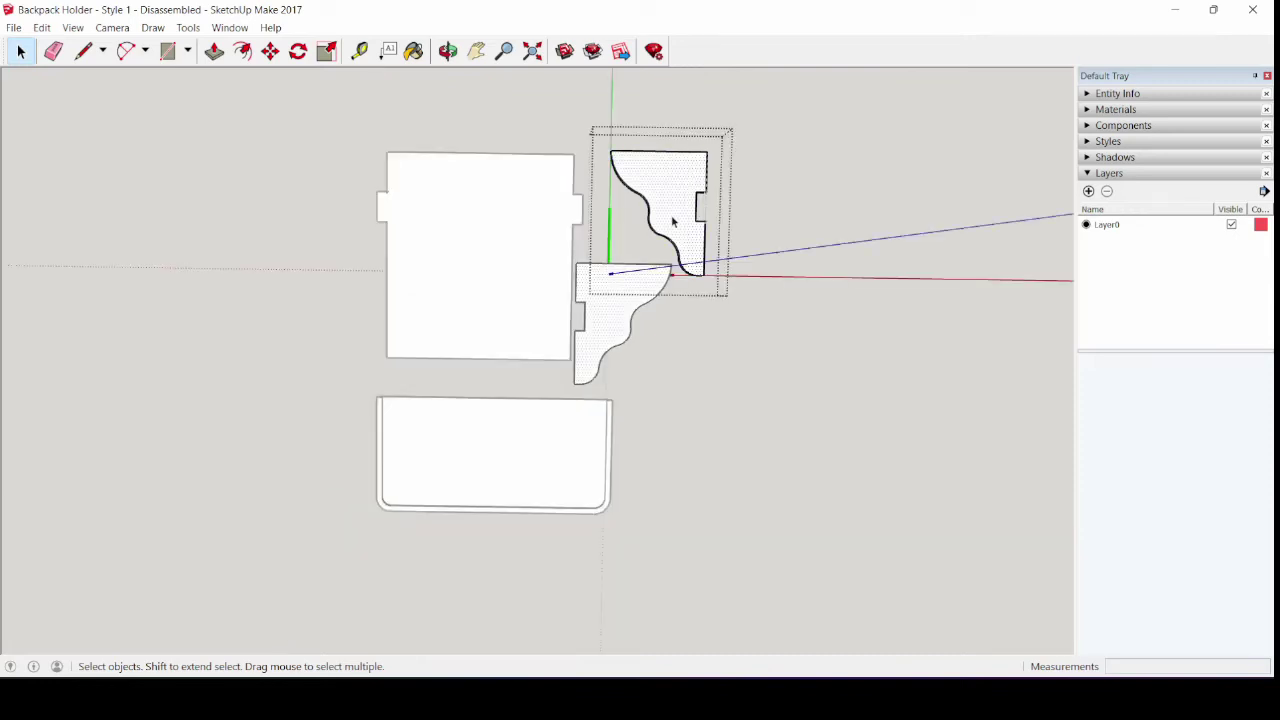
pyautogui.rightClick(673, 222)
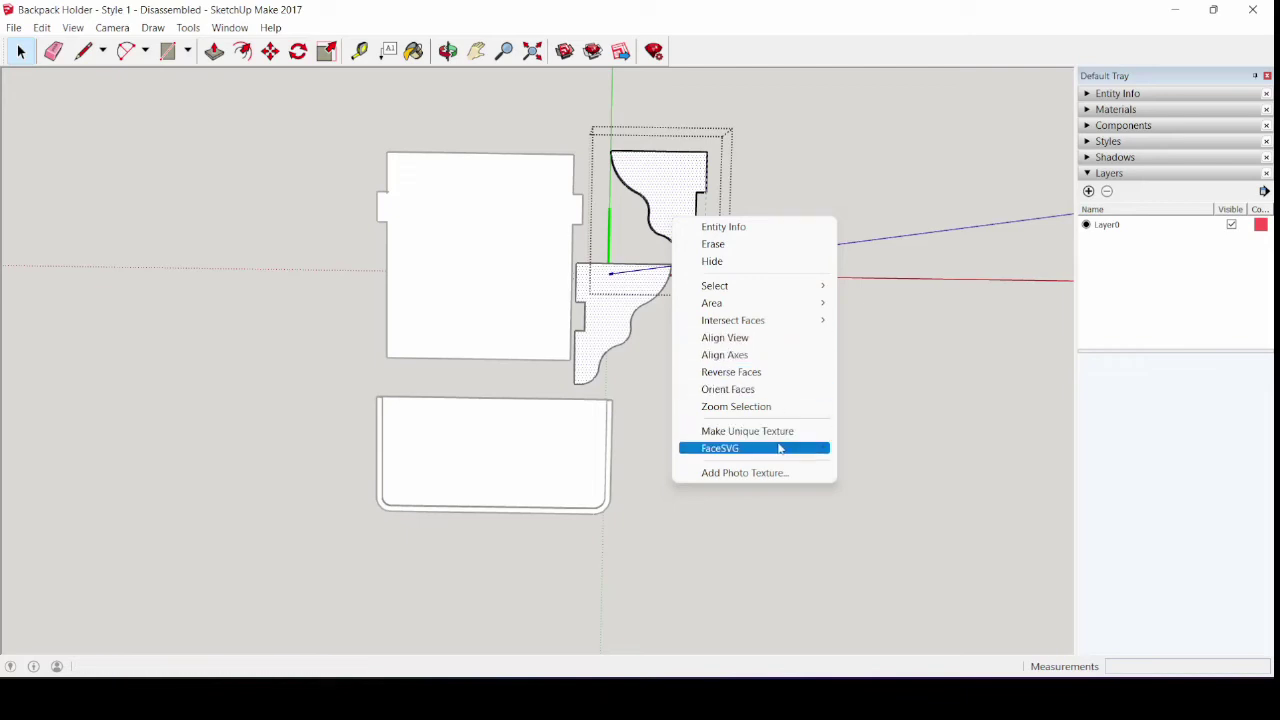
pyautogui.moveTo(800, 450)
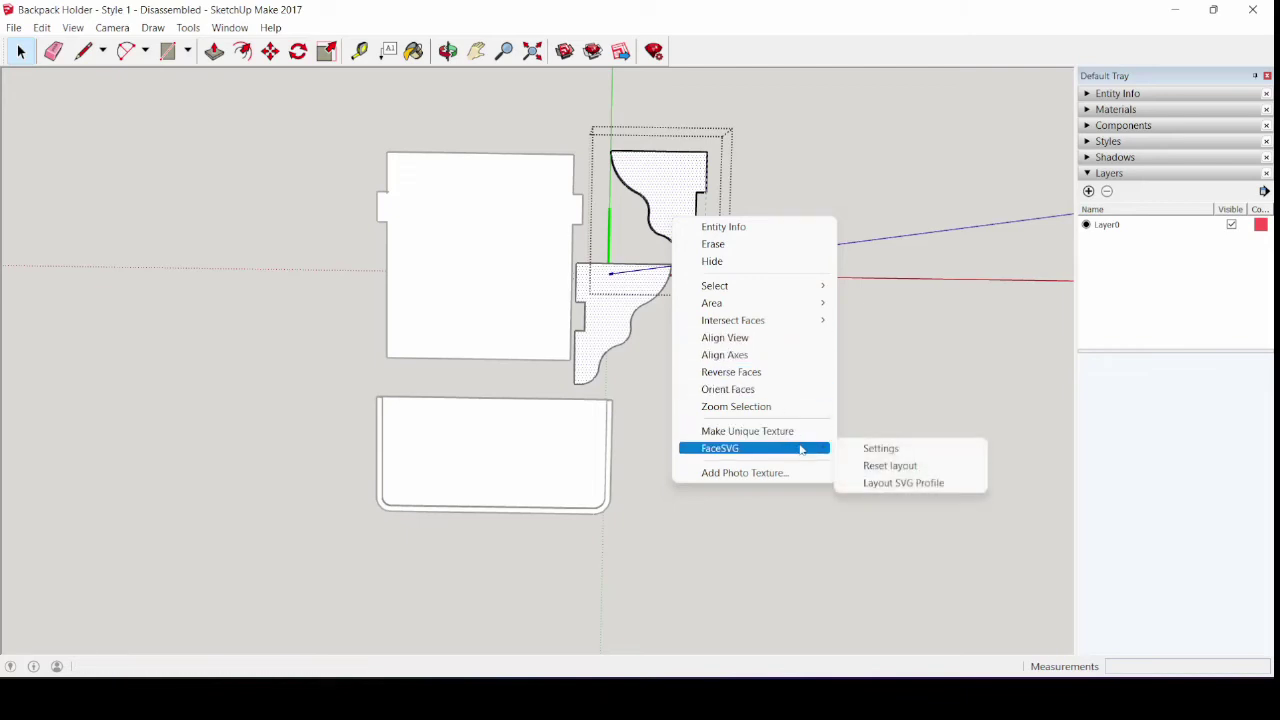
pyautogui.click(867, 486)
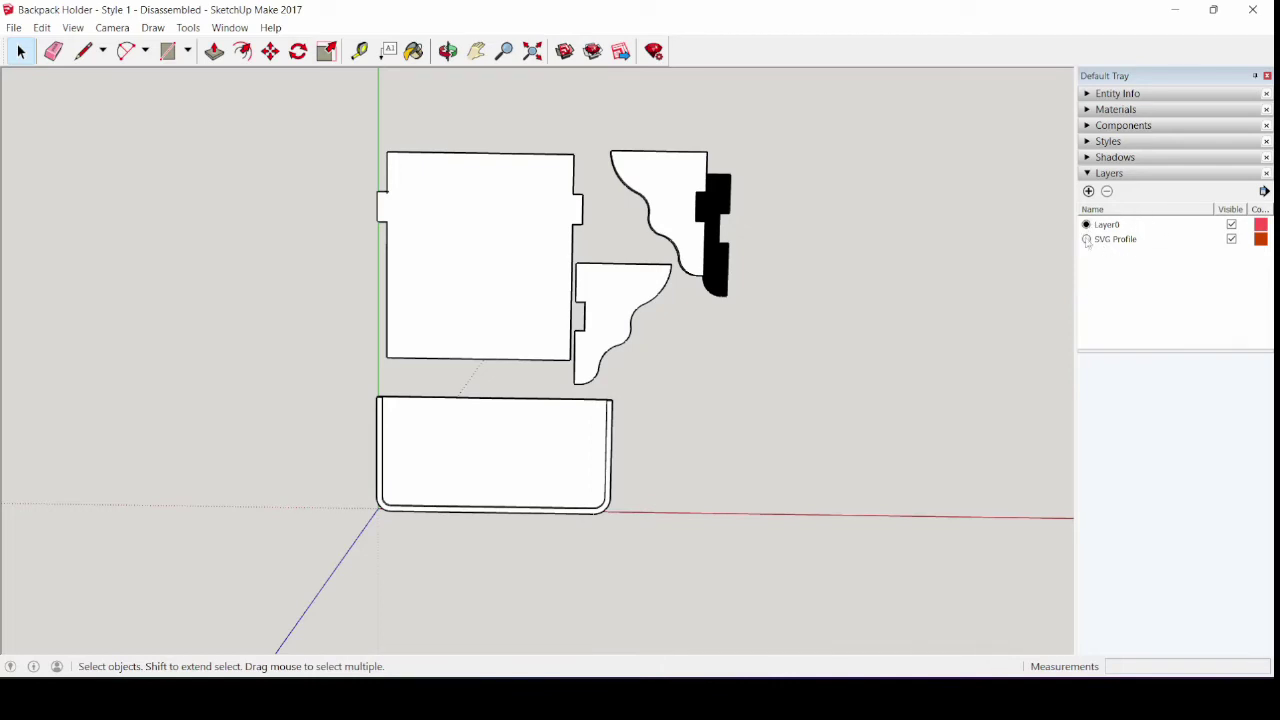
# Isolate the SVG Profile layer to inspect the bracket profile, and restore Layer0 as the visible, active layer
pyautogui.click(1087, 240)
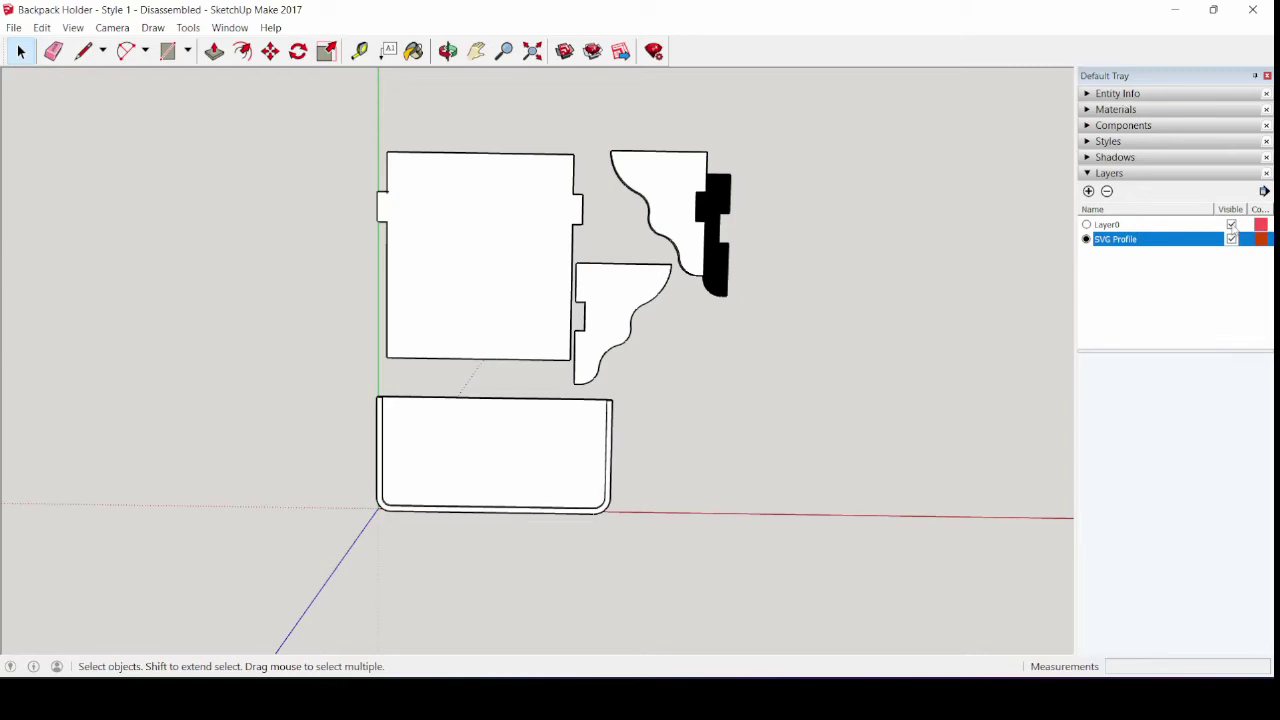
pyautogui.click(1231, 225)
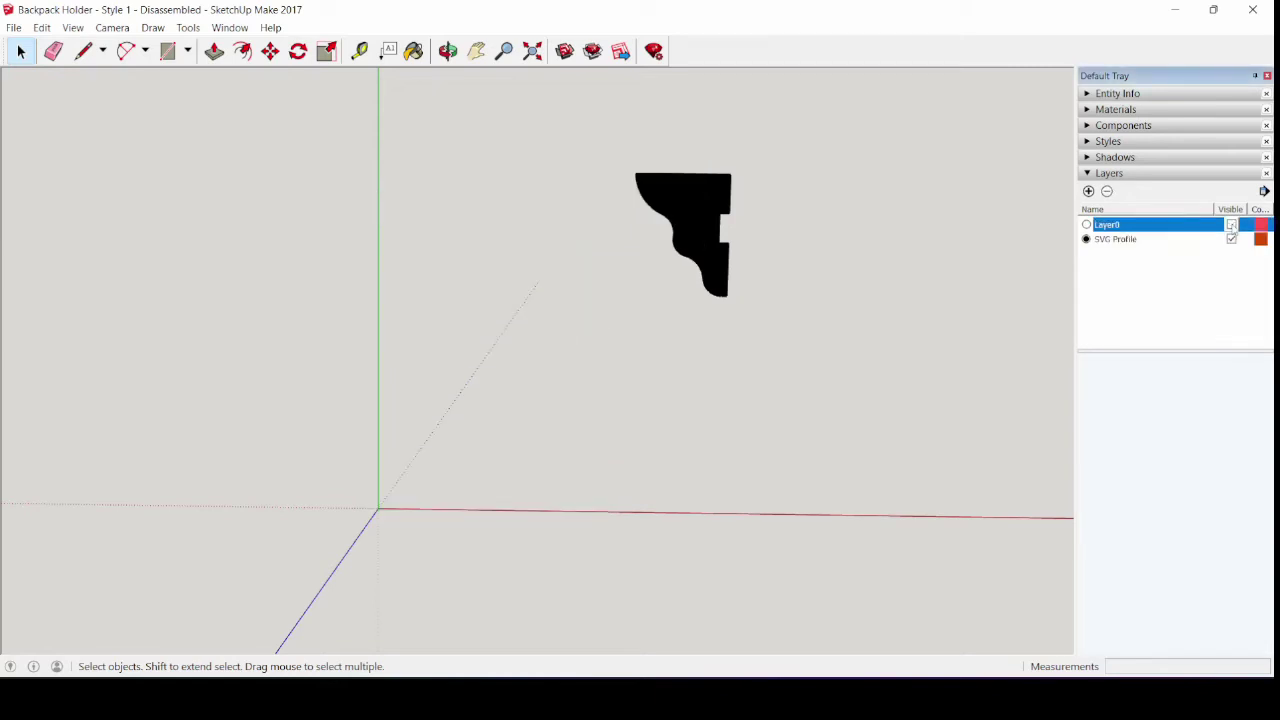
pyautogui.click(1231, 225)
pyautogui.click(1087, 225)
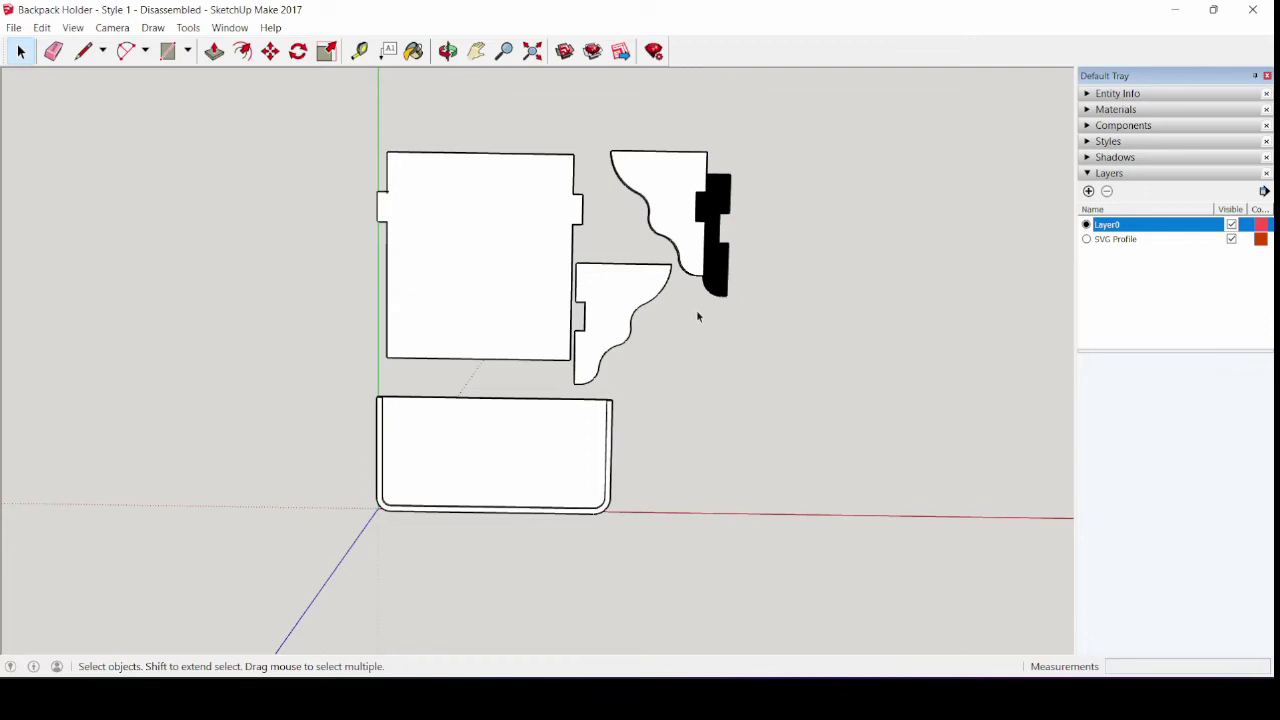
# Add the lower curved bracket's face to the FaceSVG profile layout
pyautogui.doubleClick(605, 305)
pyautogui.click(605, 305)
pyautogui.rightClick(612, 290)
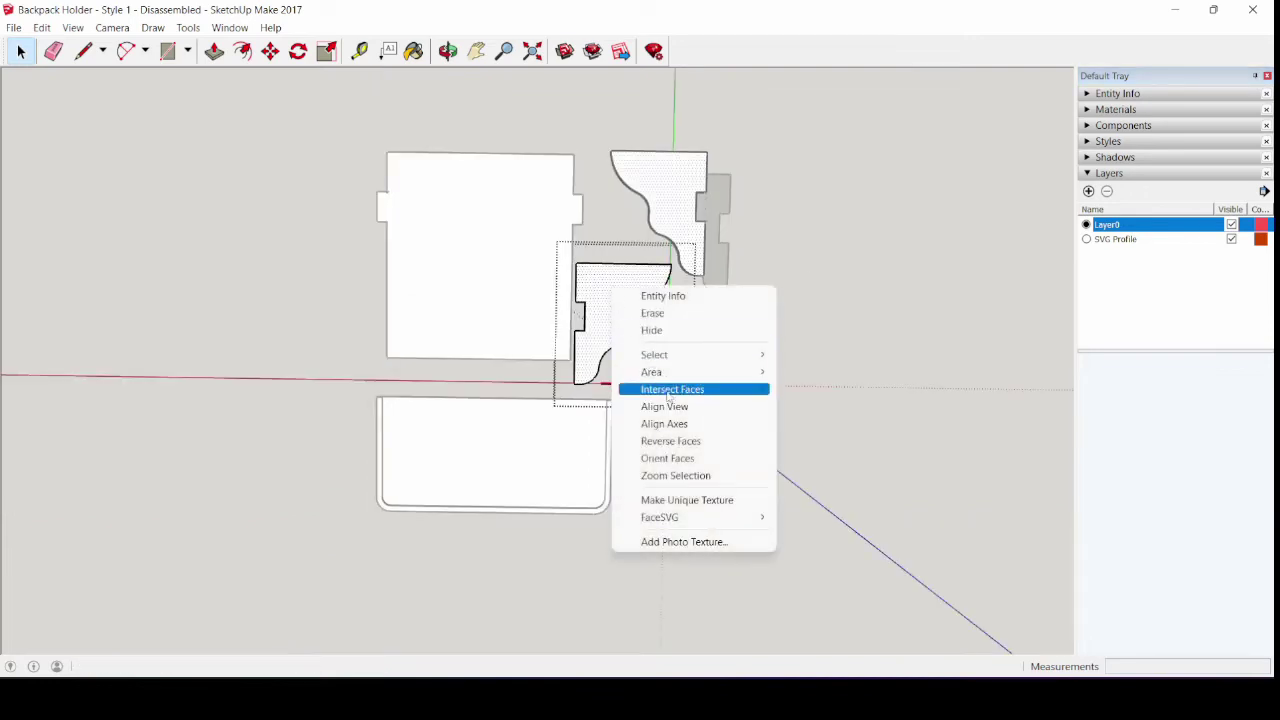
pyautogui.moveTo(738, 523)
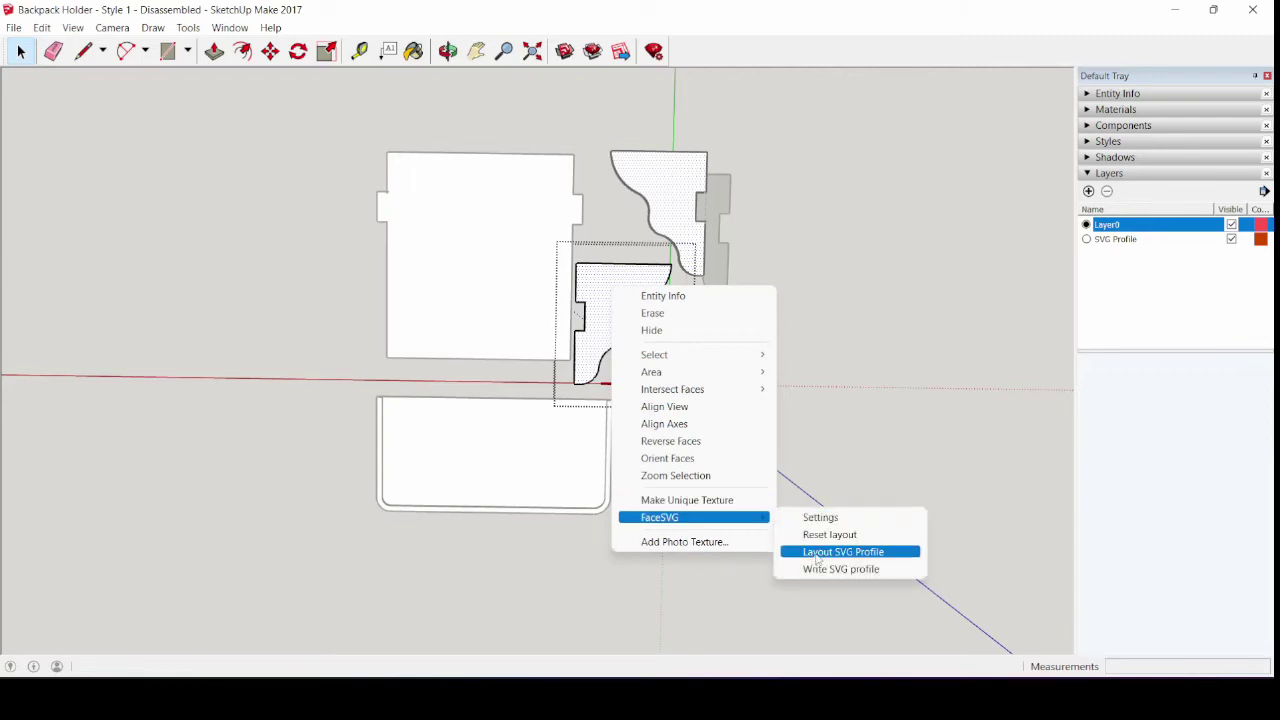
pyautogui.click(817, 555)
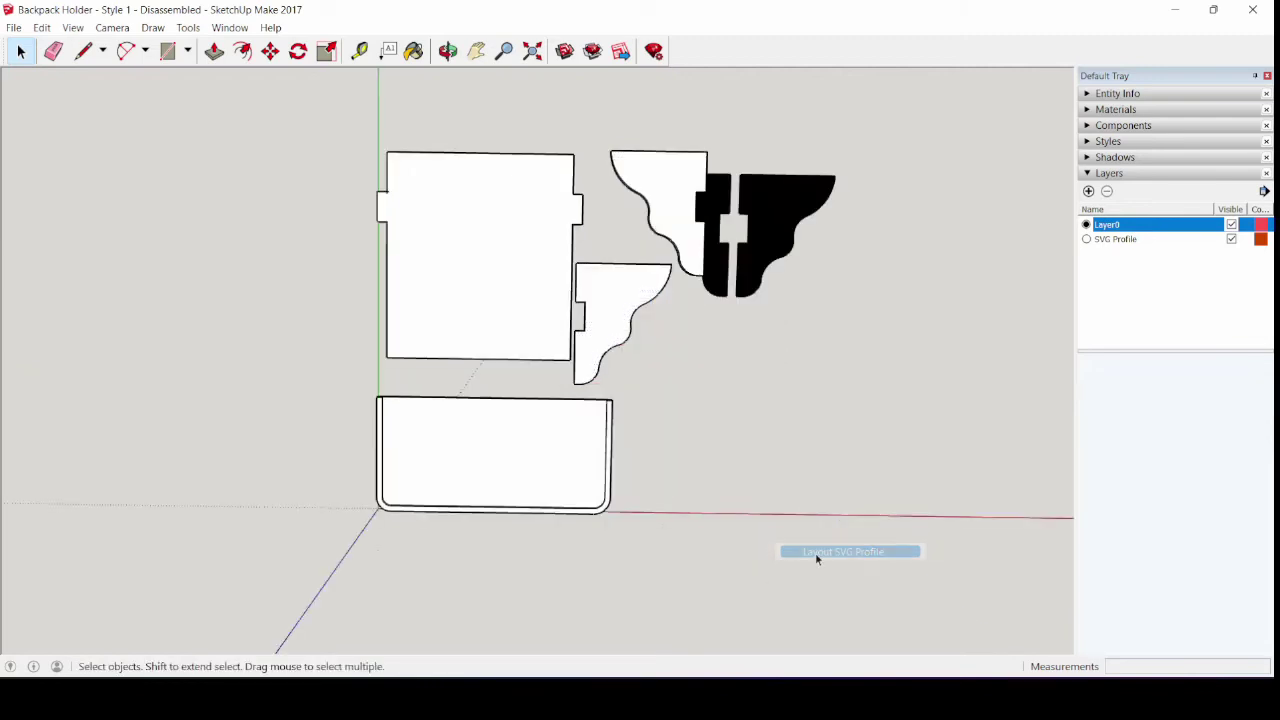
# Add the face of the large tabbed back panel to the FaceSVG profile layout
pyautogui.doubleClick(499, 275)
pyautogui.rightClick(499, 275)
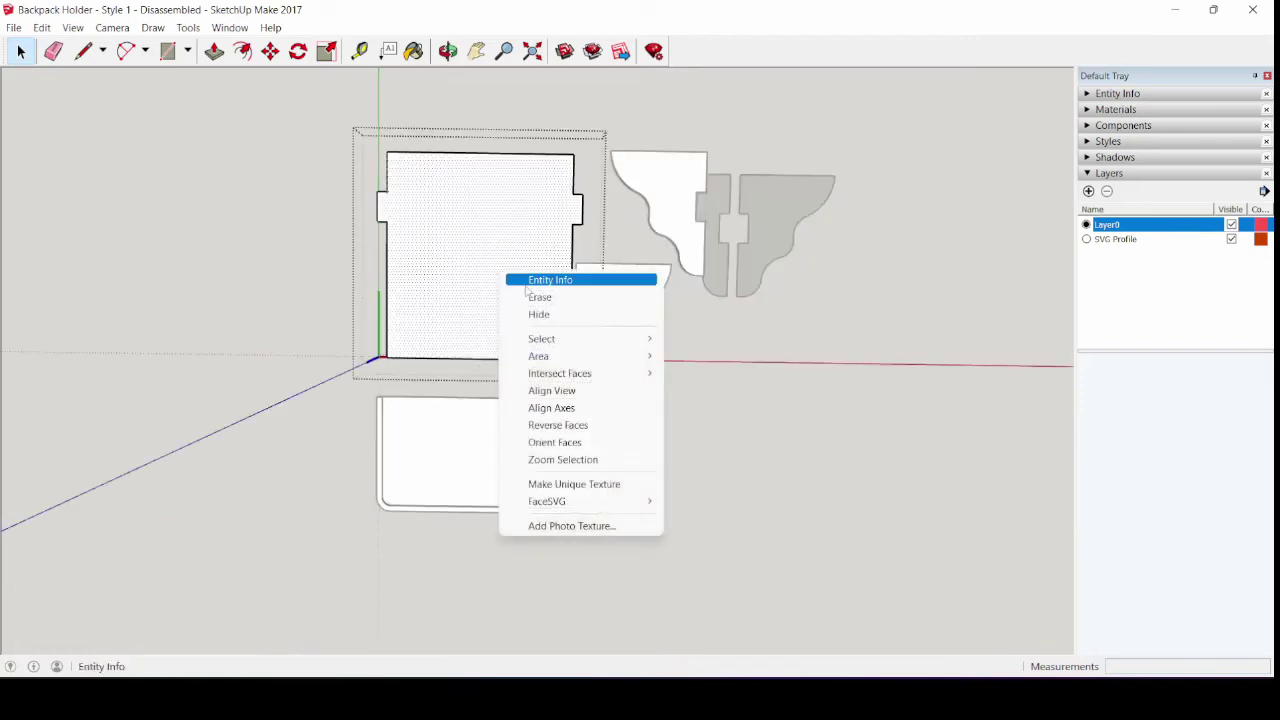
pyautogui.moveTo(627, 508)
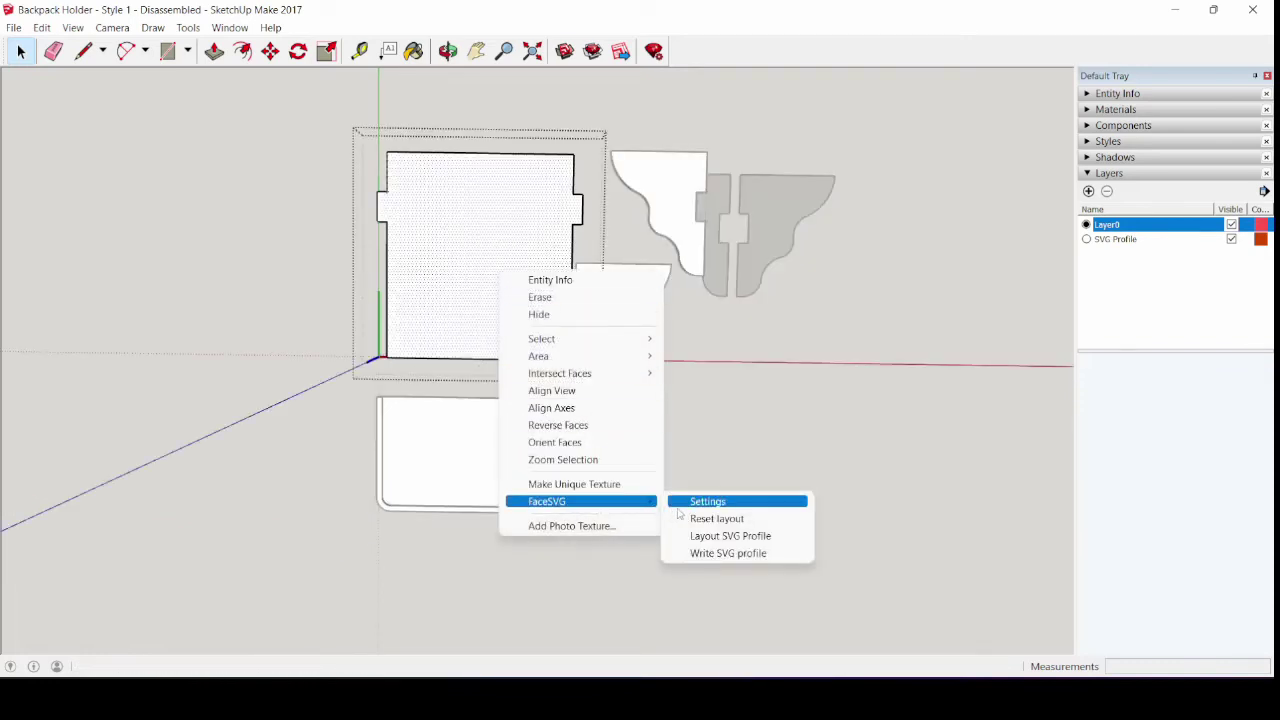
pyautogui.click(700, 538)
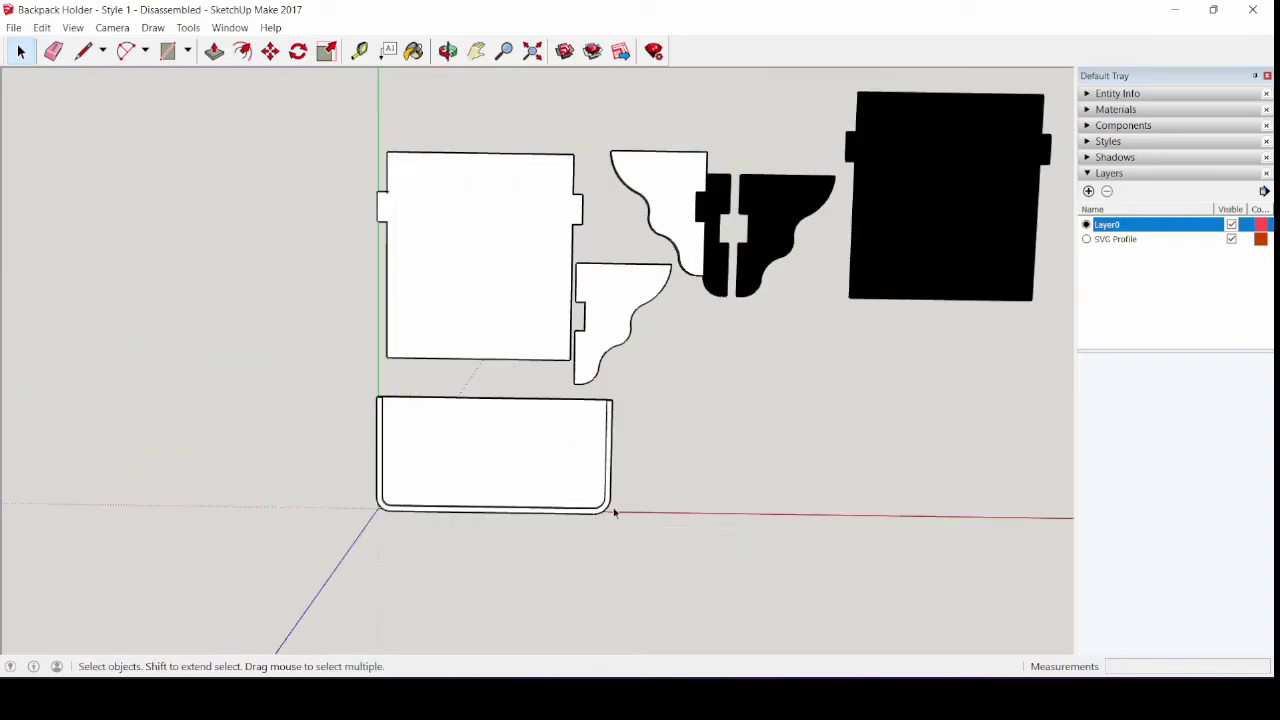
# Add the inner face of the round-cornered shelf panel to the FaceSVG profile layout
pyautogui.doubleClick(560, 481)
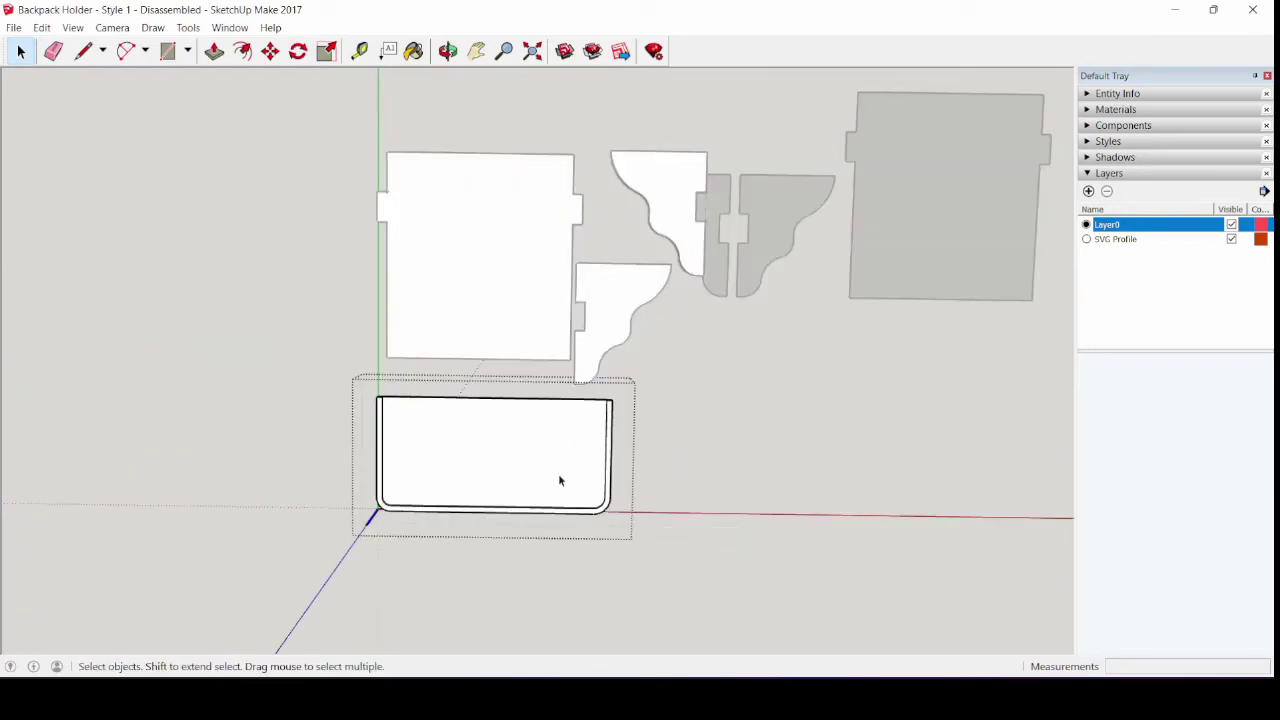
pyautogui.click(560, 481)
pyautogui.rightClick(560, 481)
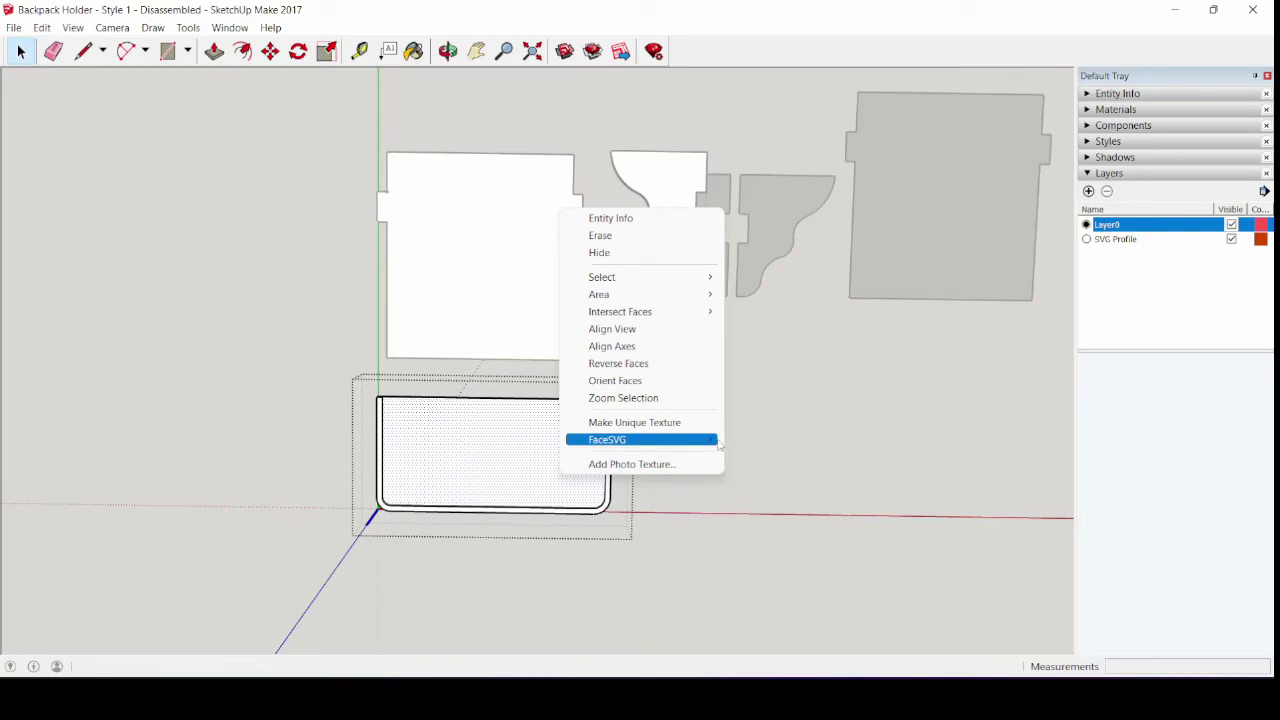
pyautogui.moveTo(718, 442)
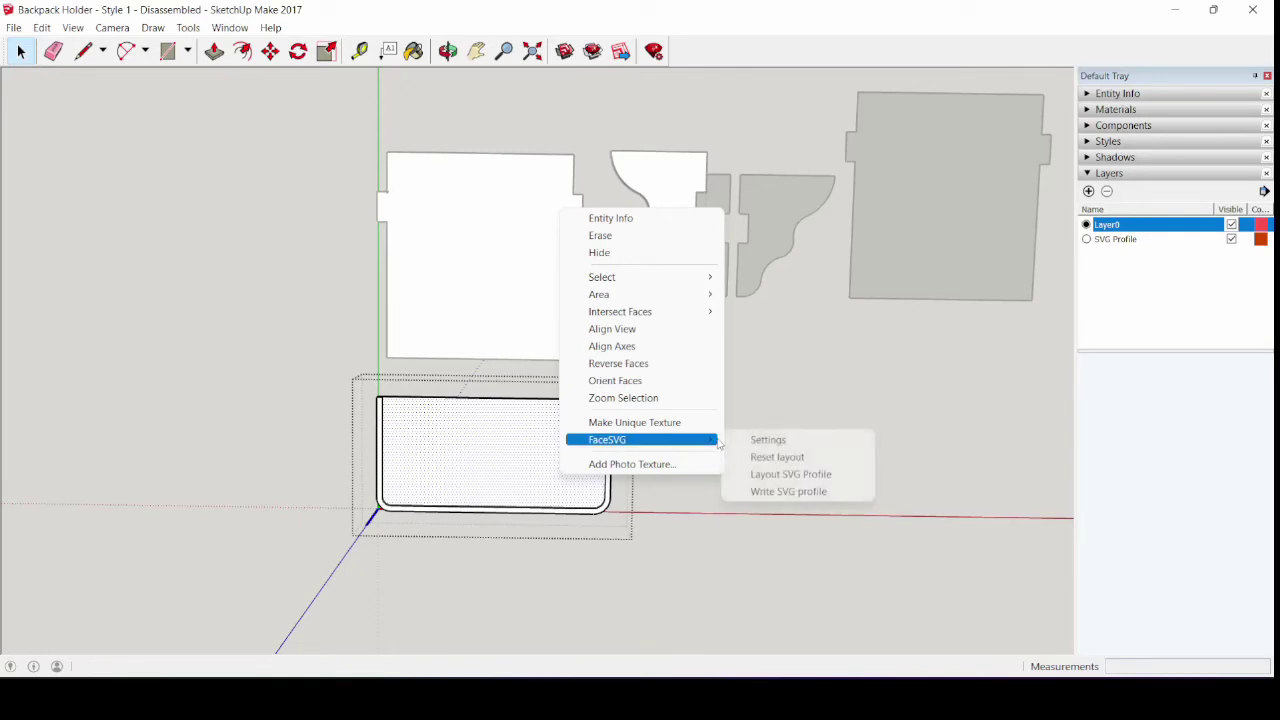
pyautogui.click(755, 475)
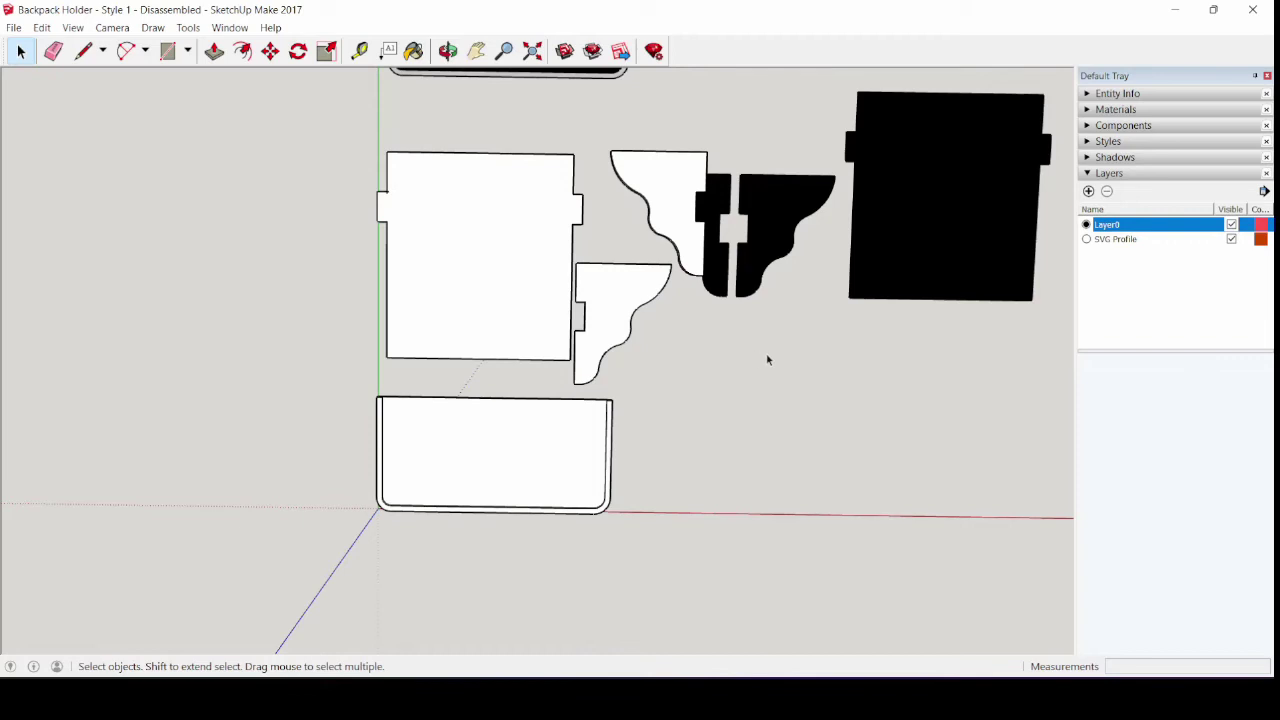
# Isolate the SVG Profile layer to inspect all the laid-out profiles, and restore Layer0 as the visible, active layer
pyautogui.click(1088, 240)
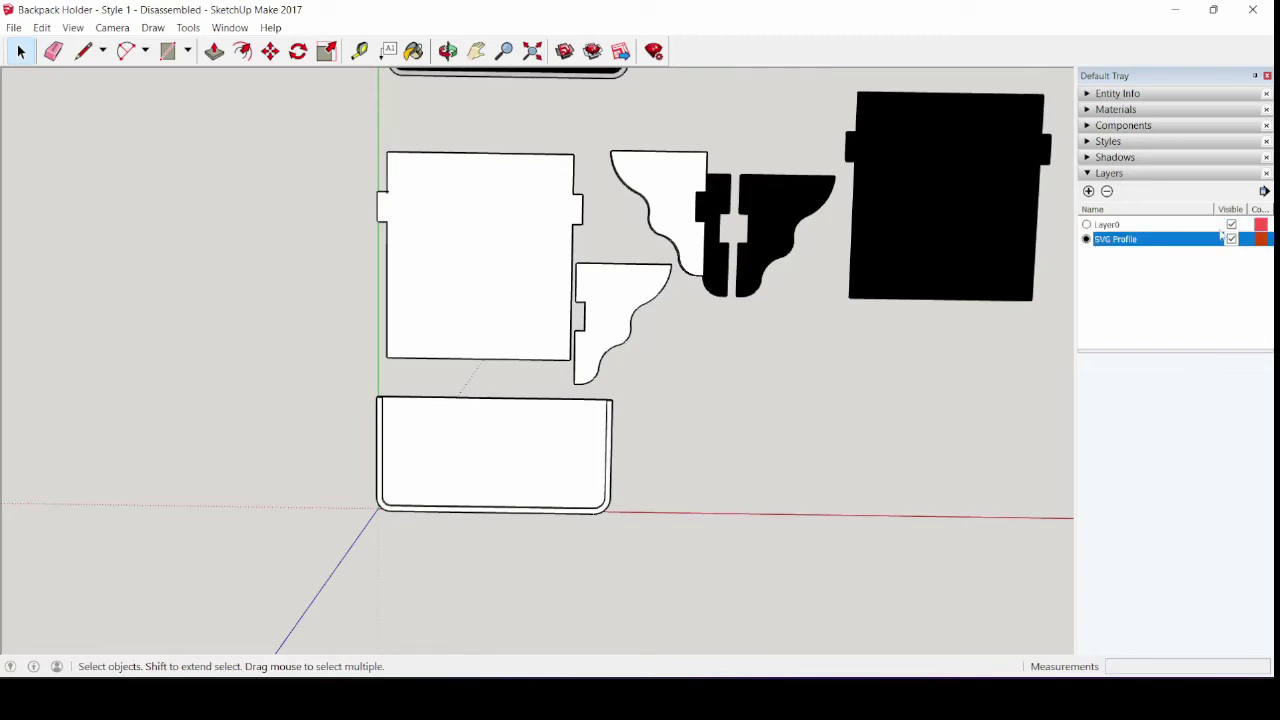
pyautogui.click(1231, 225)
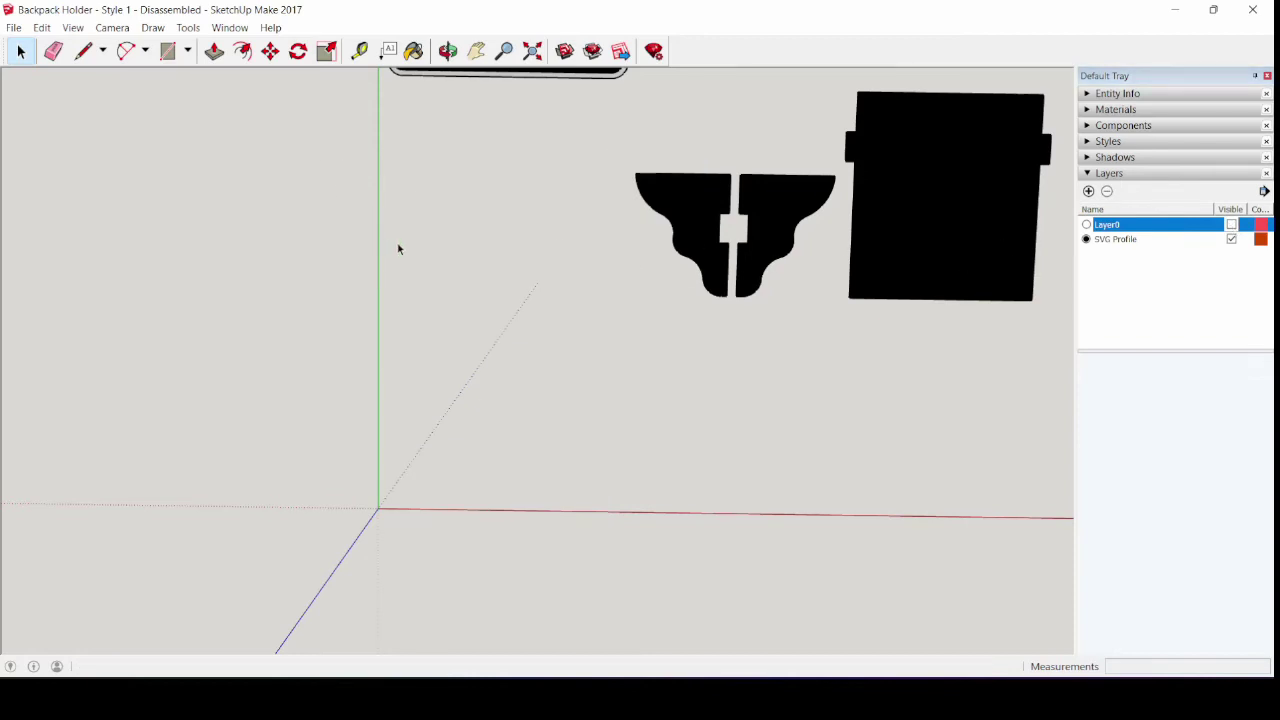
pyautogui.press('h')
pyautogui.moveTo(398, 242); pyautogui.dragTo(355, 406)
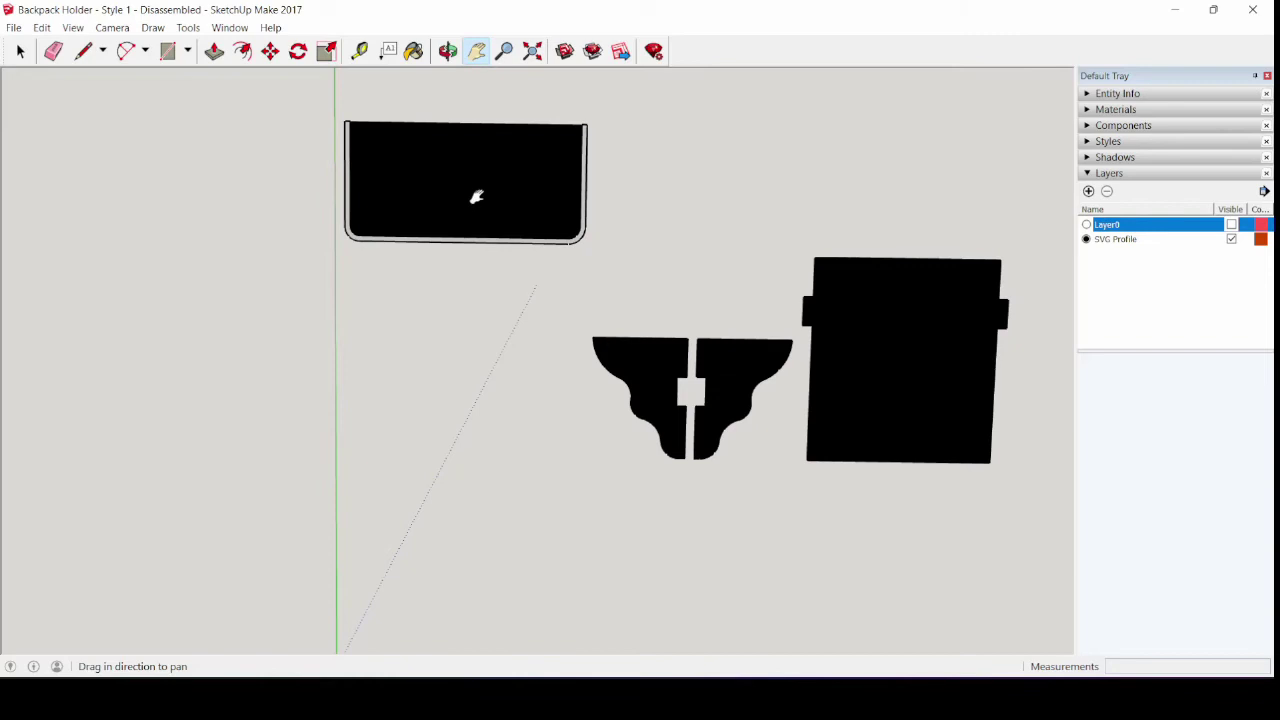
pyautogui.press('space')
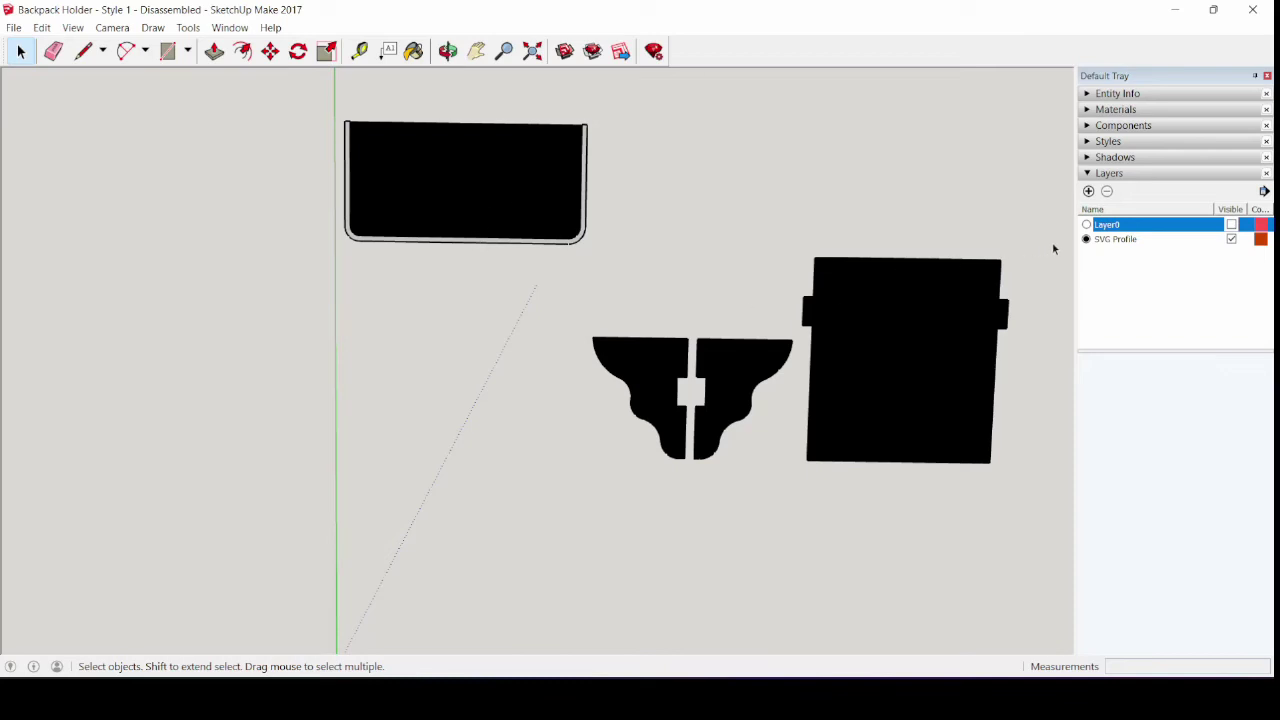
pyautogui.click(1086, 224)
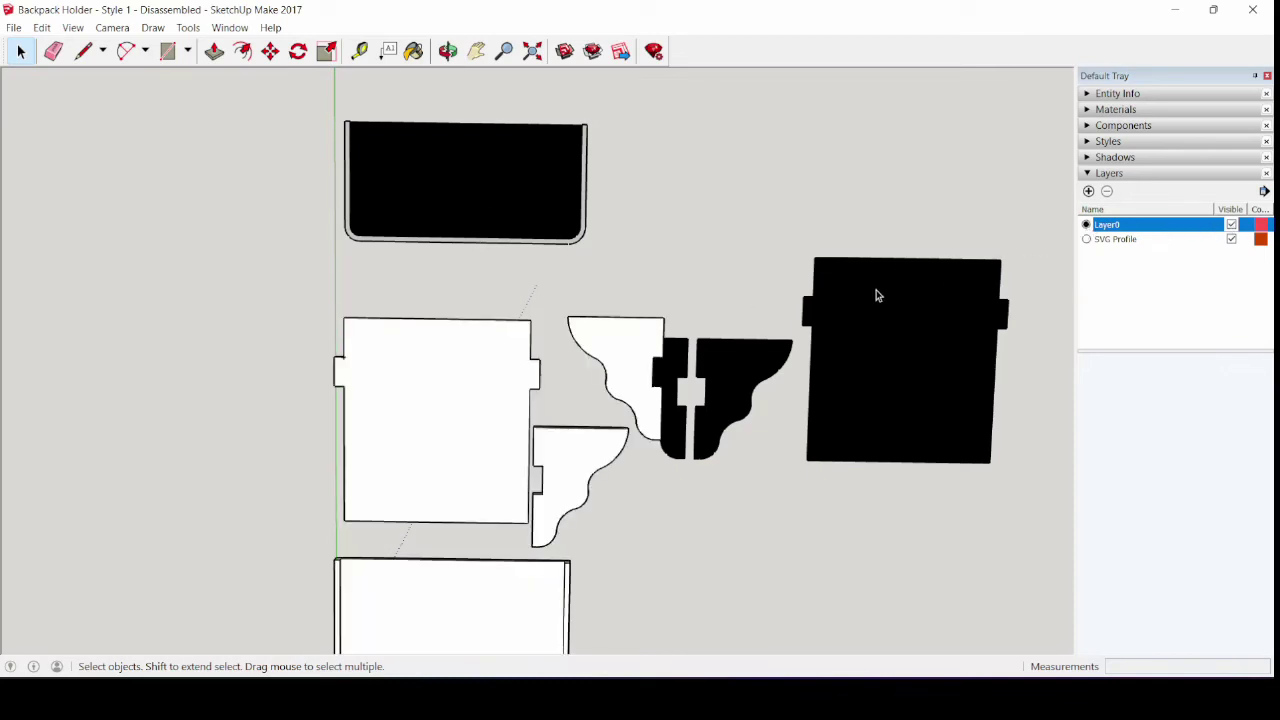
# Write the FaceSVG profiles to a file named "Backpack Holder - Style 1 - SVG Profiles.svg" in the Backpack Holder folder
pyautogui.rightClick(619, 341)
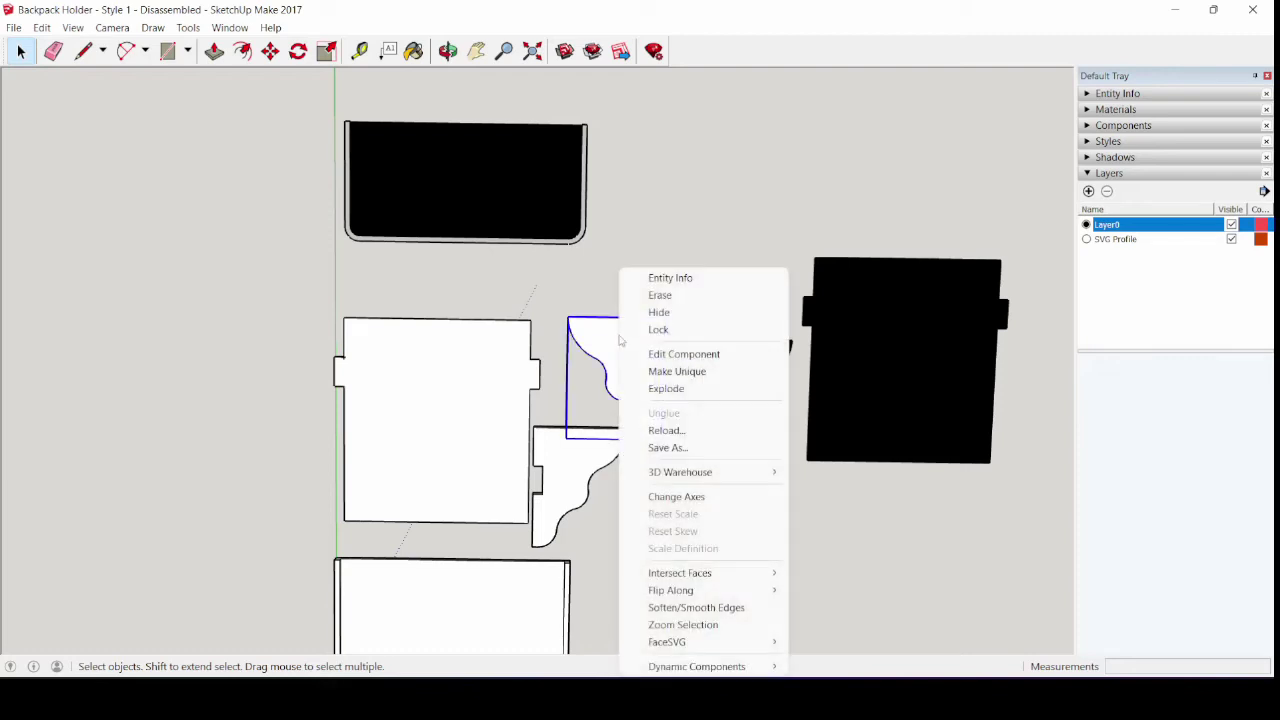
pyautogui.moveTo(770, 652)
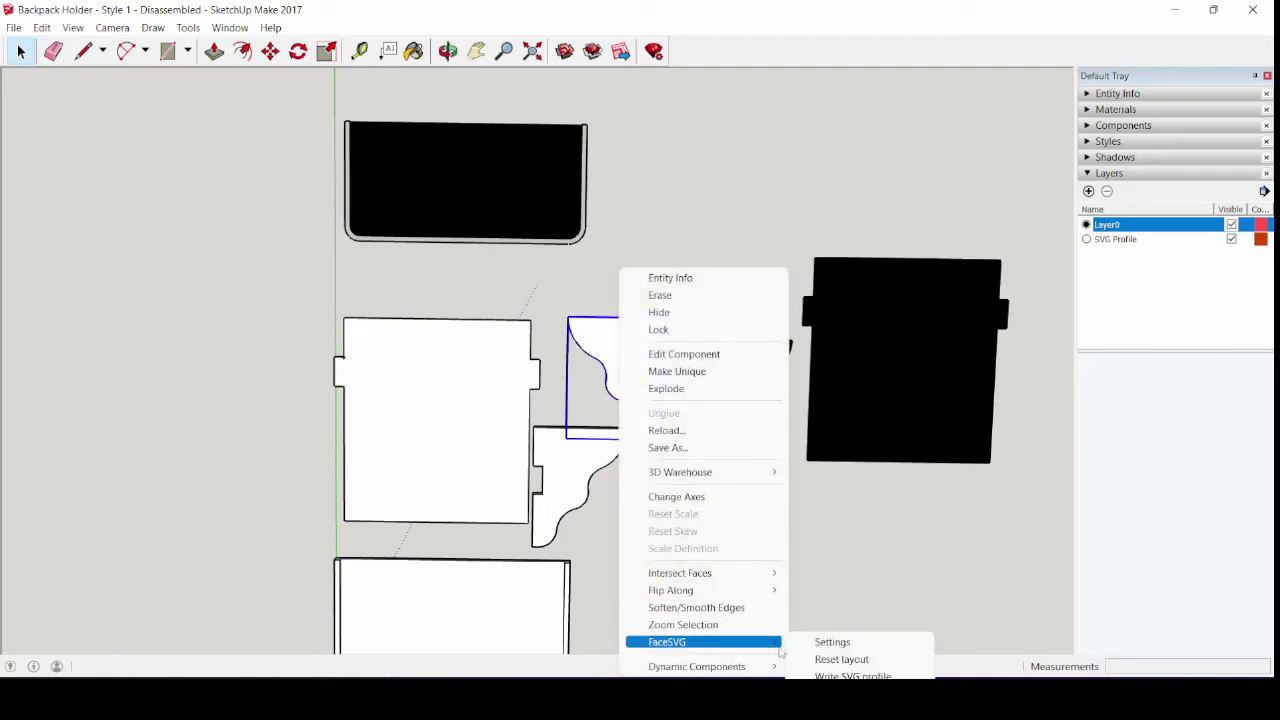
pyautogui.click(806, 675)
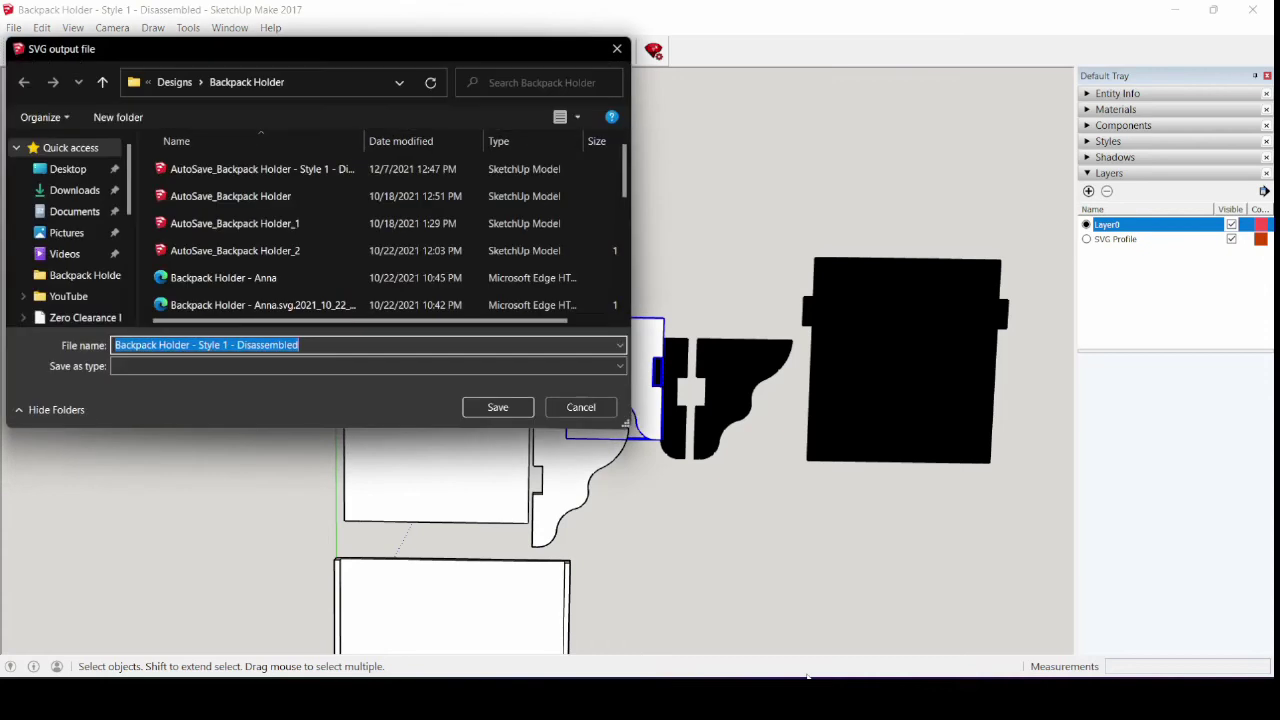
pyautogui.press('End')
pyautogui.press('BackSpace')
pyautogui.press('BackSpace')
pyautogui.press('BackSpace')
pyautogui.press('BackSpace')
pyautogui.press('BackSpace')
pyautogui.press('BackSpace')
pyautogui.press('BackSpace')
pyautogui.press('BackSpace')
pyautogui.press('BackSpace')
pyautogui.press('BackSpace')
pyautogui.write('SV')
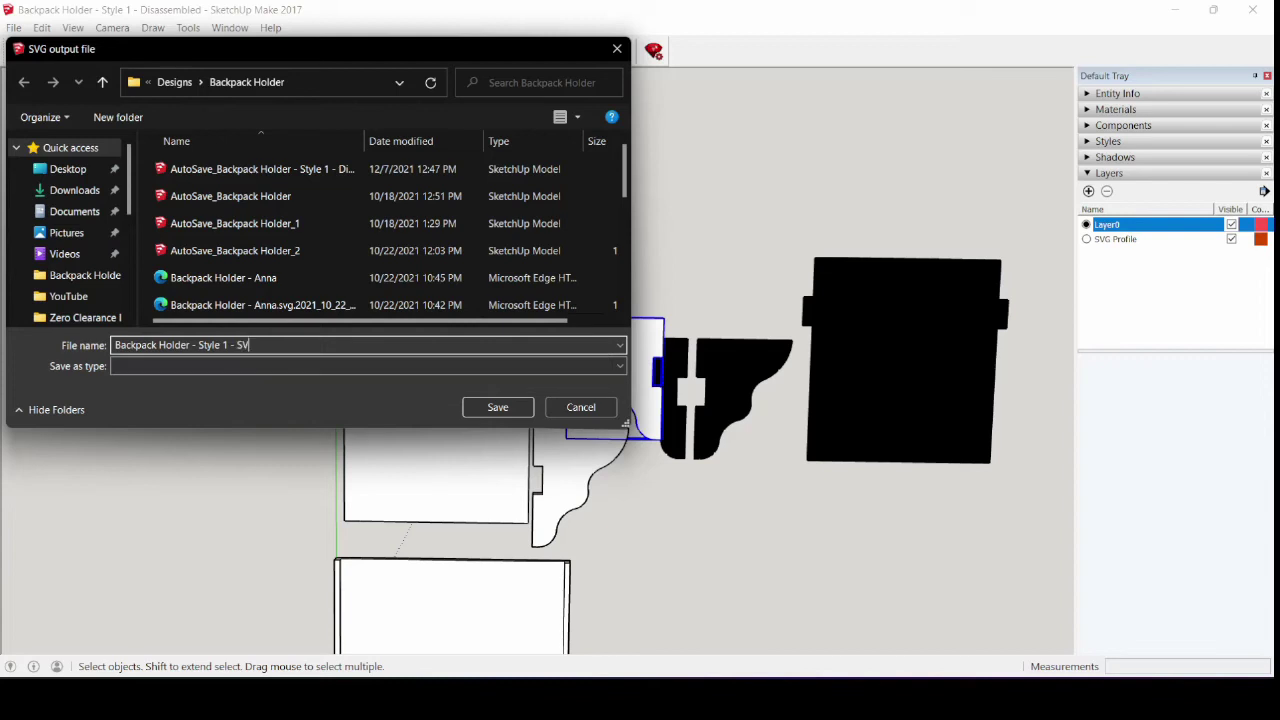
pyautogui.write('G Profiles.svg')
pyautogui.press('Return')
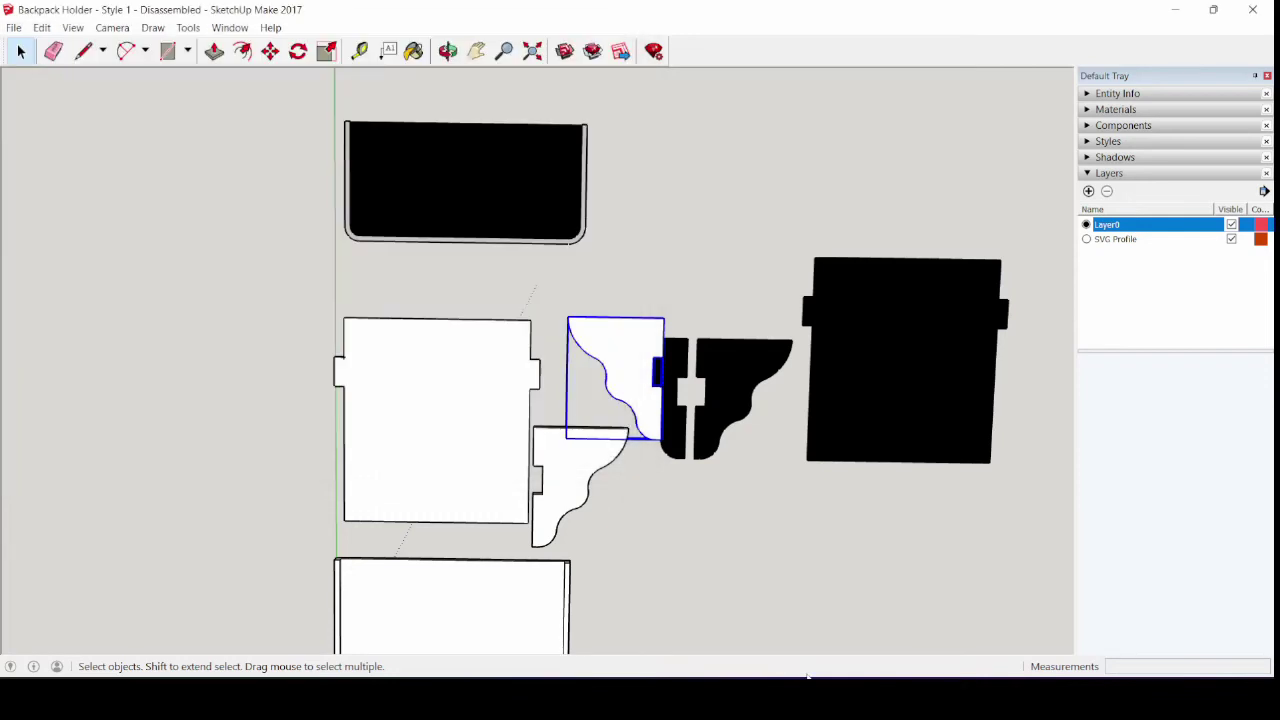
# Switch to Carbide Create and import the exported SVG profiles file from the Backpack Holder folder, leaving the vectors deselected
pyautogui.click(1177, 12)
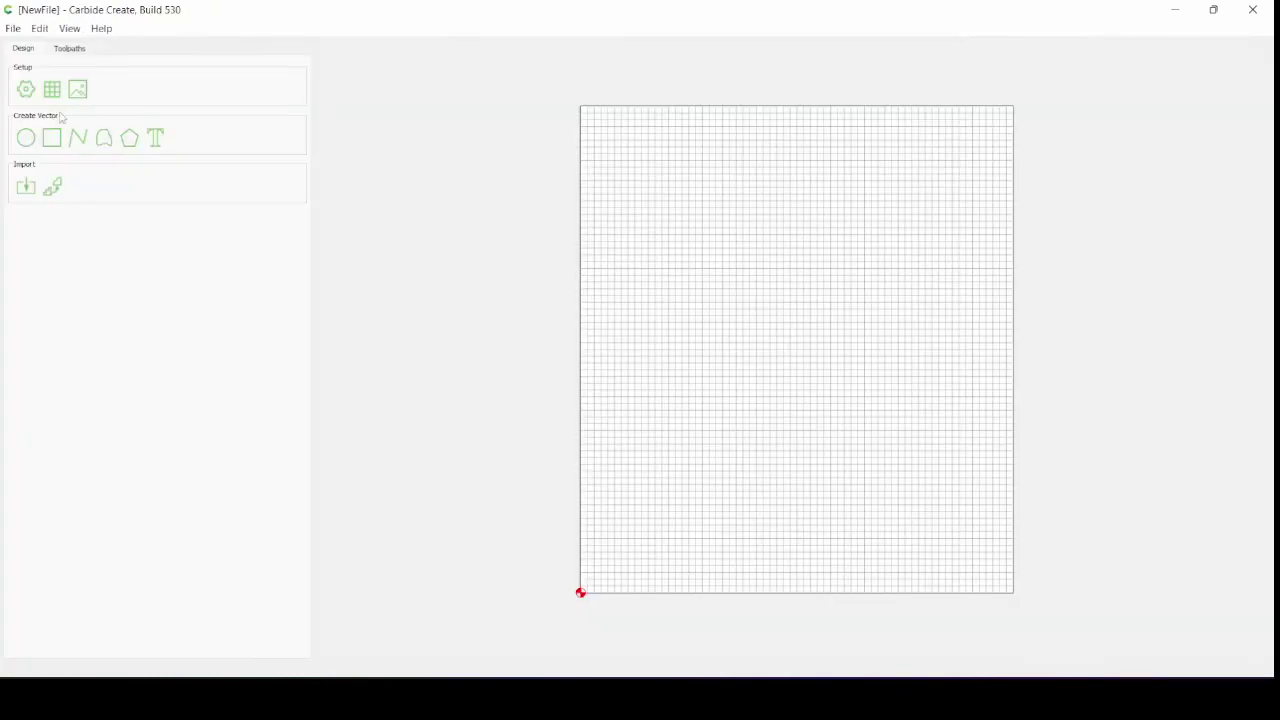
pyautogui.click(26, 188)
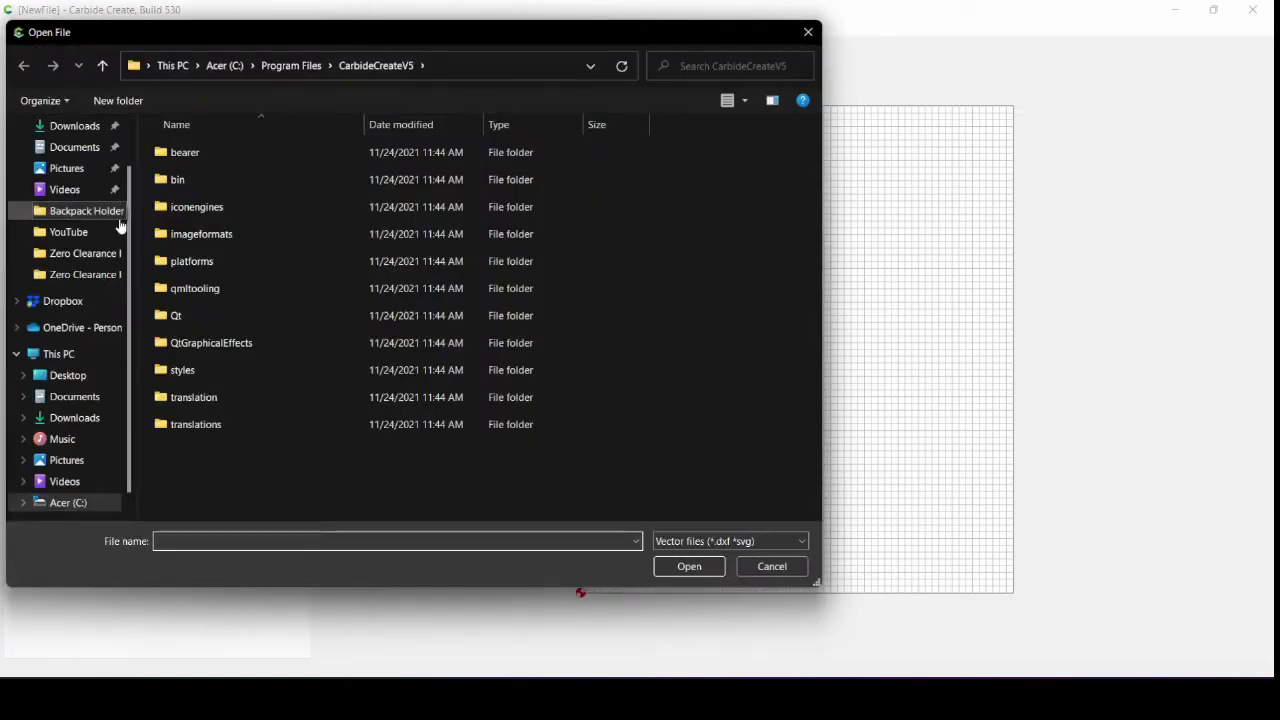
pyautogui.click(107, 217)
pyautogui.doubleClick(198, 210)
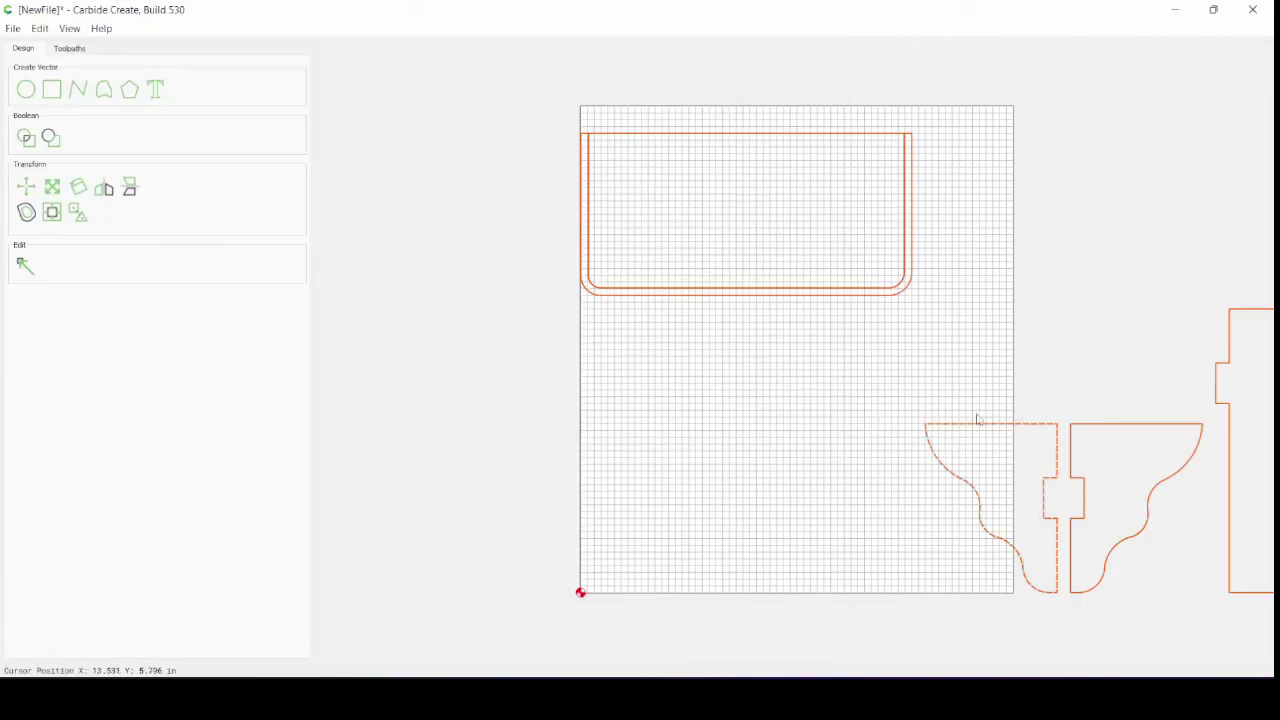
pyautogui.click(1030, 388)
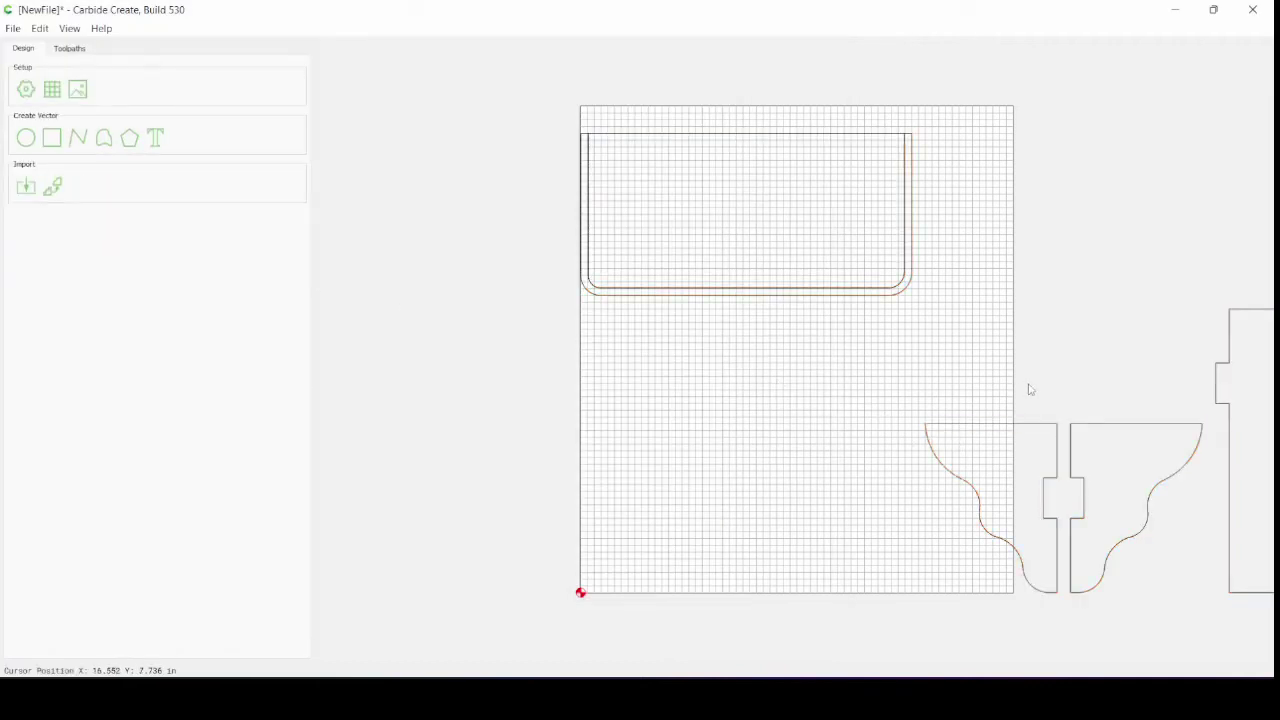
# Move the first bracket onto the stock below the shelf outline and place the tabbed back panel beside it
pyautogui.click(1005, 432)
pyautogui.moveTo(1005, 432); pyautogui.dragTo(946, 317)
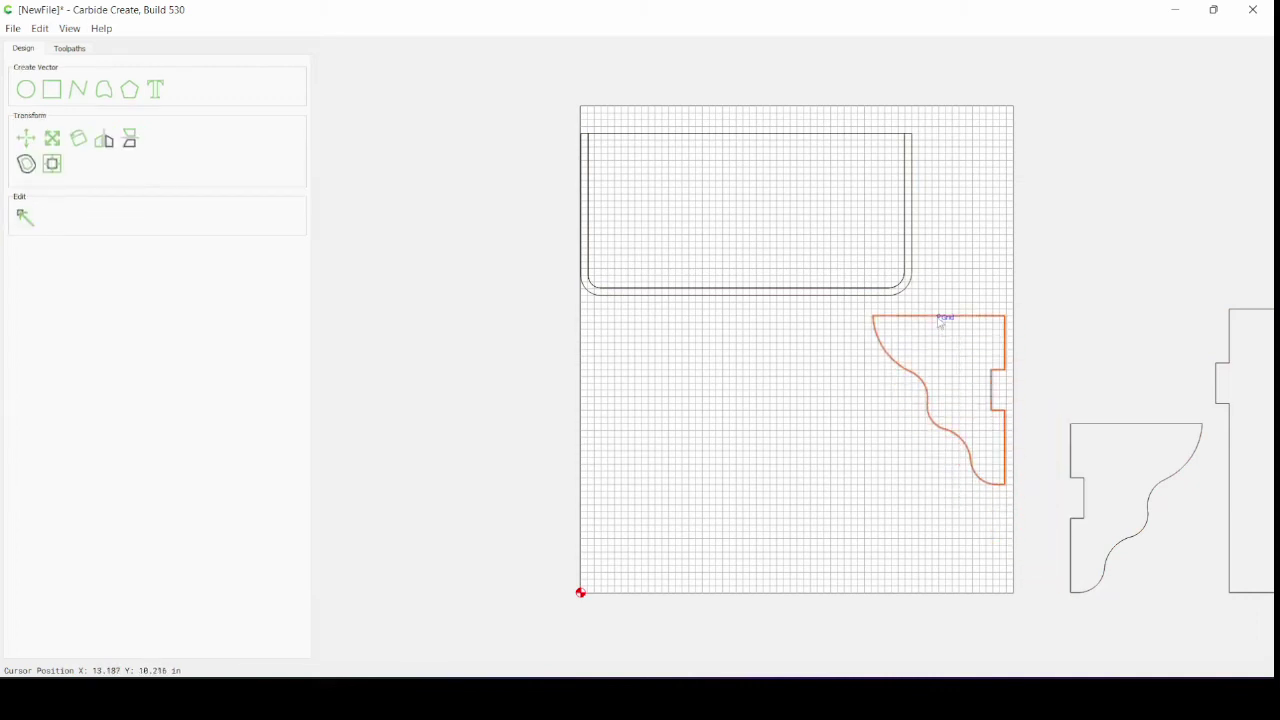
pyautogui.click(1229, 372)
pyautogui.moveTo(1229, 372); pyautogui.dragTo(606, 365)
# Move the second bracket onto the stock, flip it vertically, and nest it beneath the first bracket's curved edge
pyautogui.click(1084, 428)
pyautogui.moveTo(1084, 428); pyautogui.dragTo(903, 436)
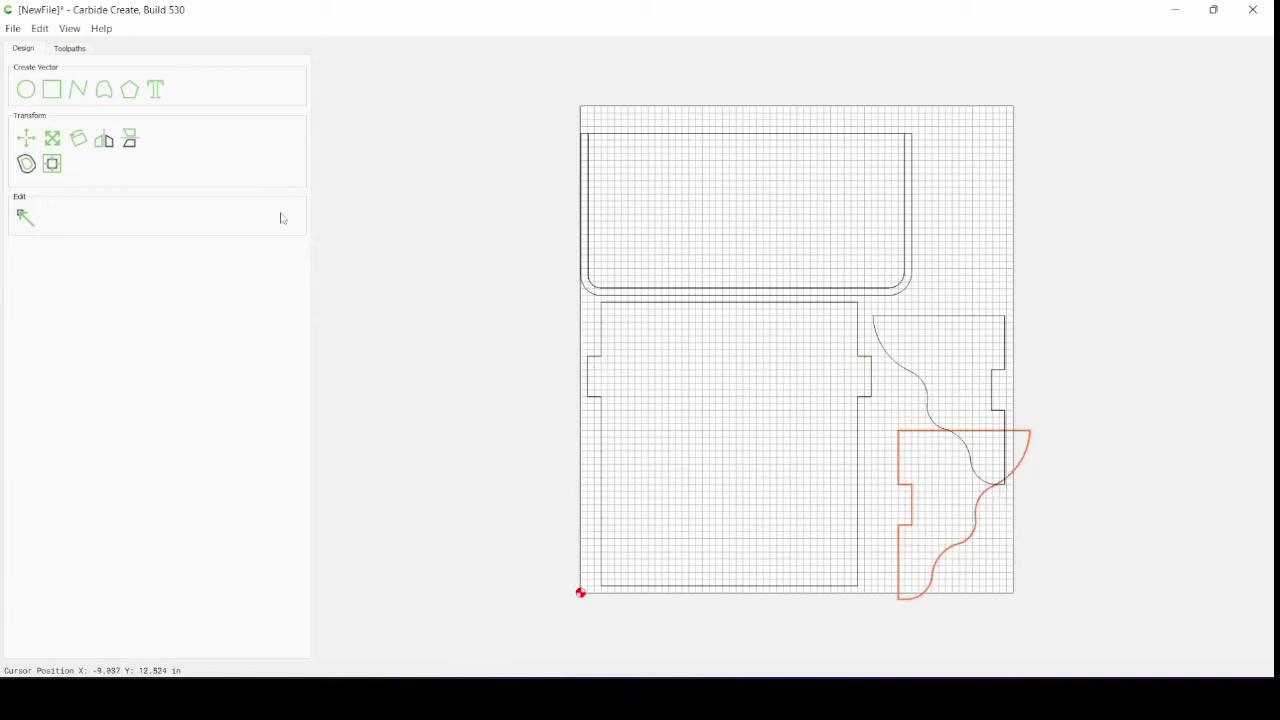
pyautogui.click(135, 137)
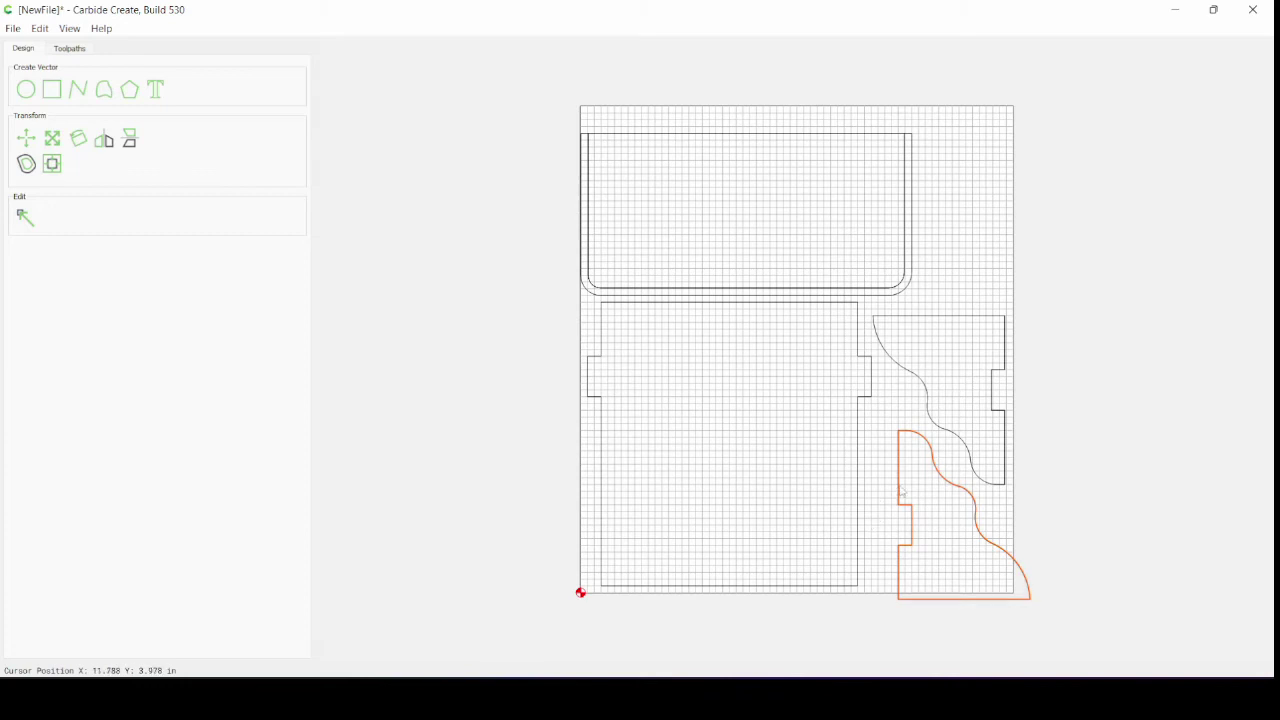
pyautogui.moveTo(901, 491); pyautogui.dragTo(878, 474)
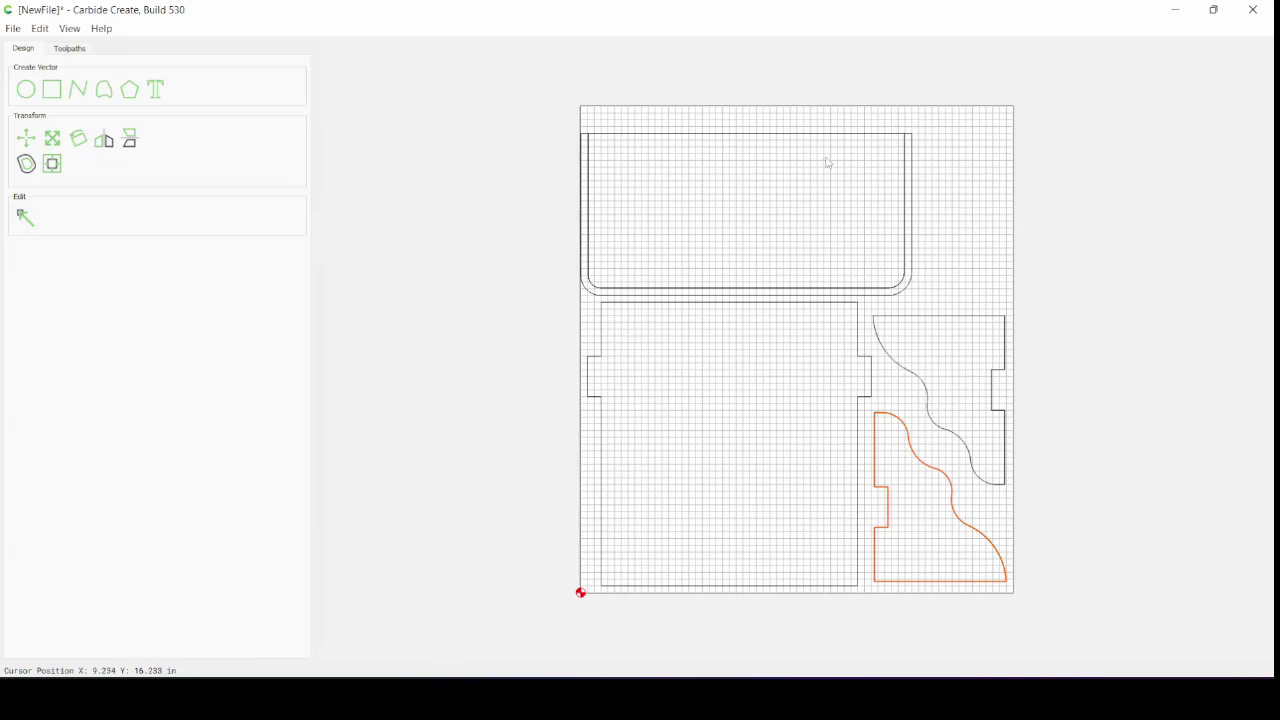
# Shift both nested shelf outline vectors slightly inward from the stock's edge and leave them deselected
pyautogui.moveTo(550, 127); pyautogui.dragTo(914, 291)
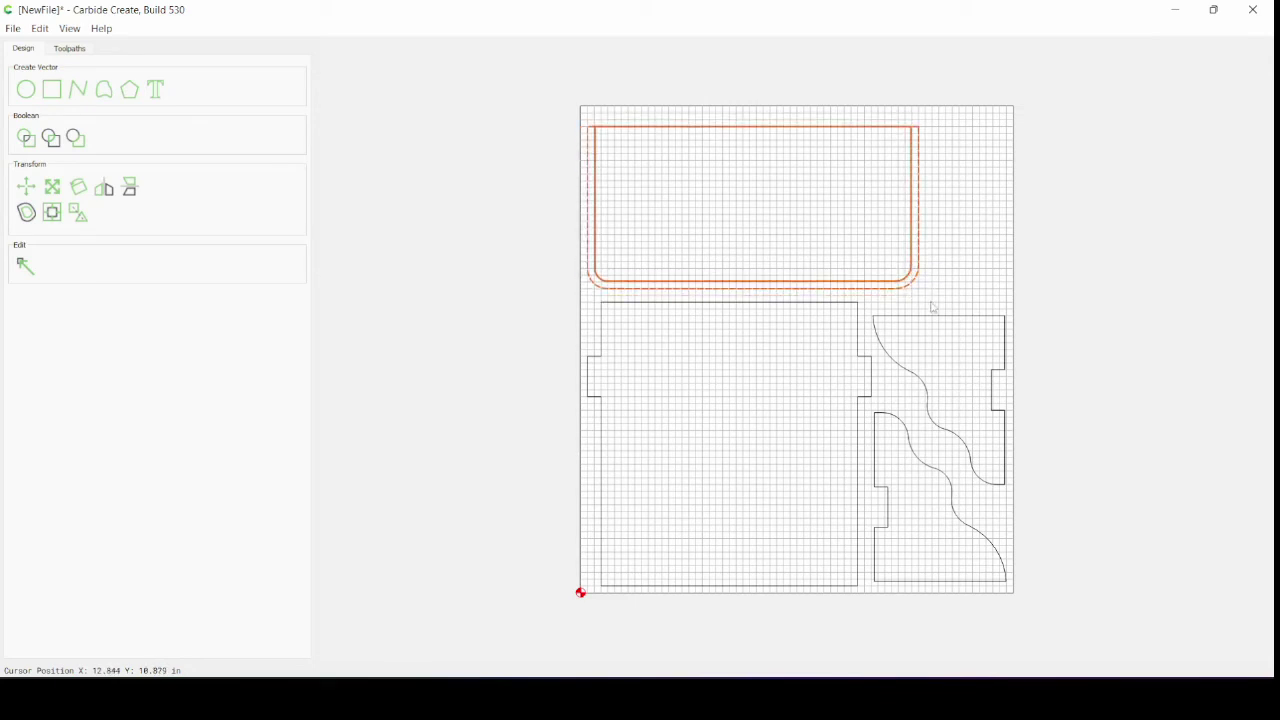
pyautogui.click(499, 315)
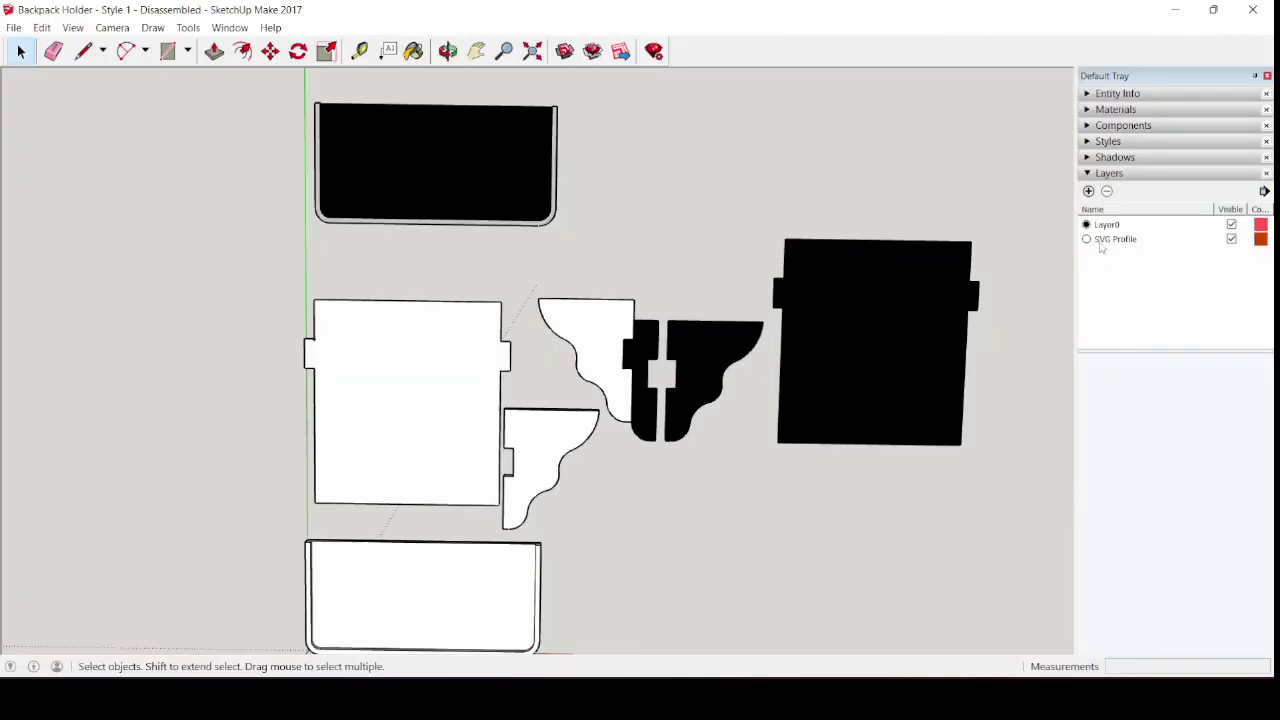
# Switch to SketchUp and rename the SVG Profile layer to Part Profiles
pyautogui.doubleClick(1104, 240)
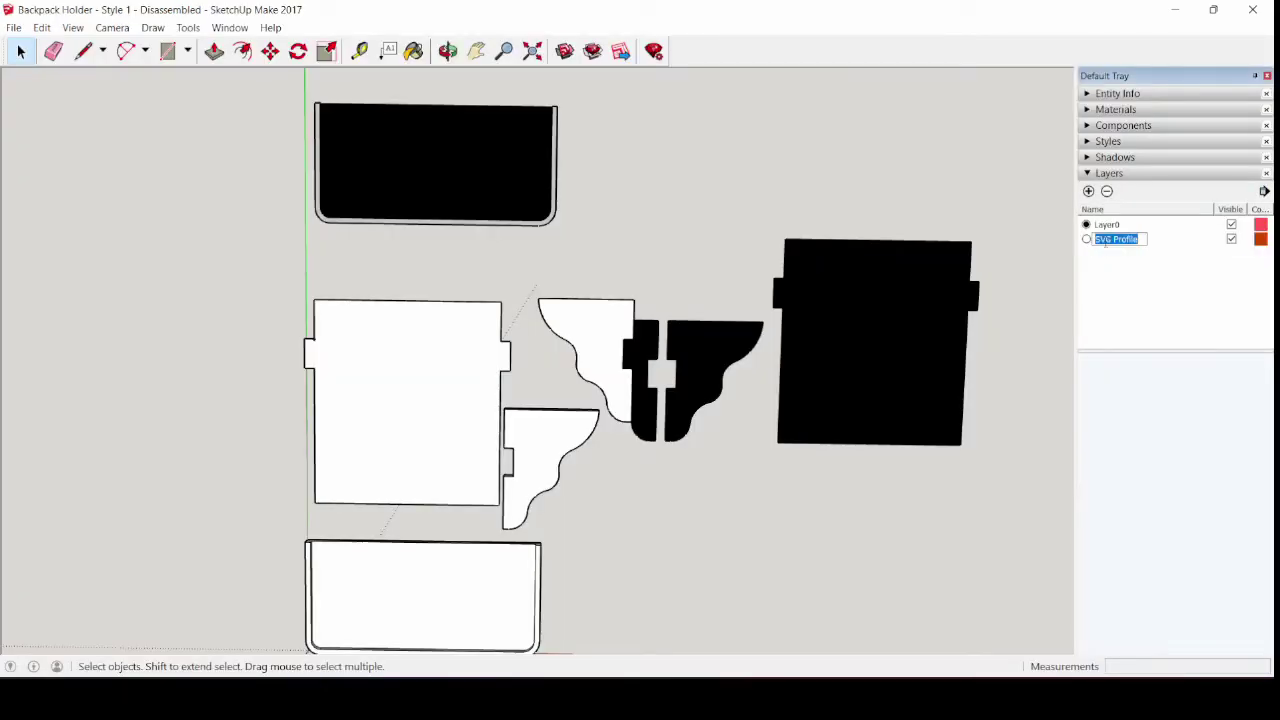
pyautogui.write('Part Profiles')
pyautogui.press('Return')
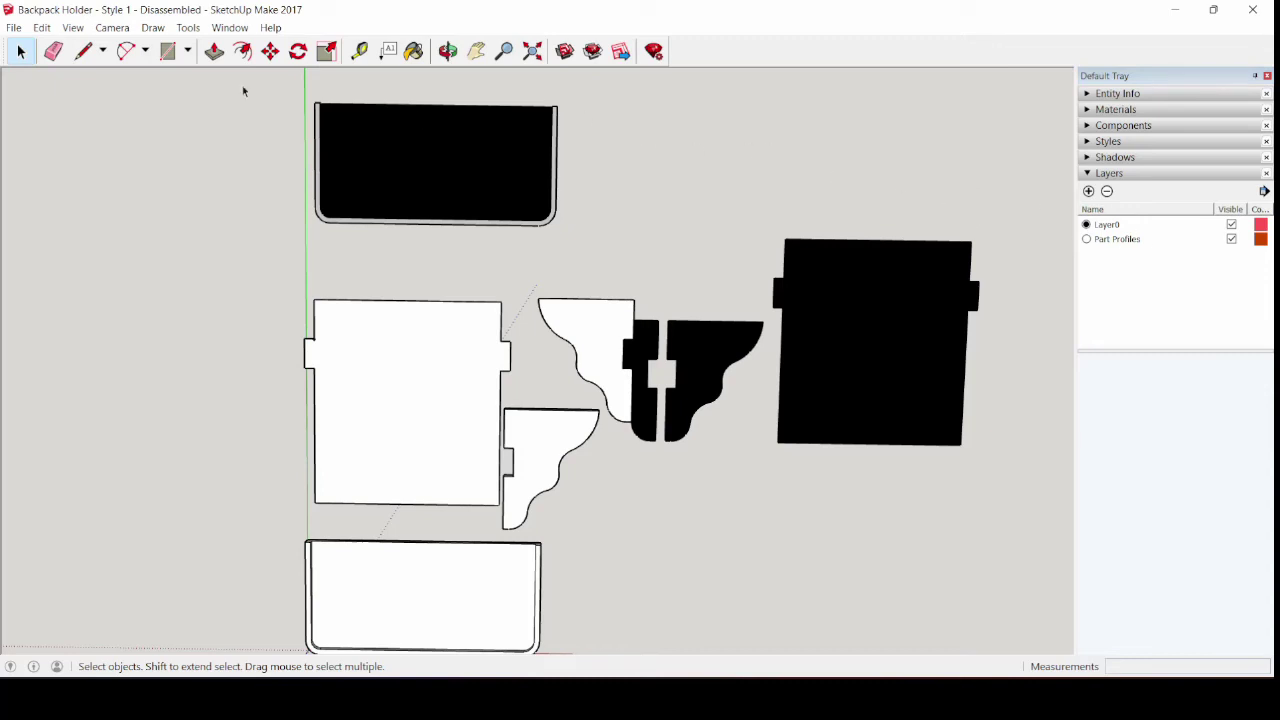
# Draw two connected lines forming an open corner in the empty area above the parts, the second about 4" long
pyautogui.click(84, 51)
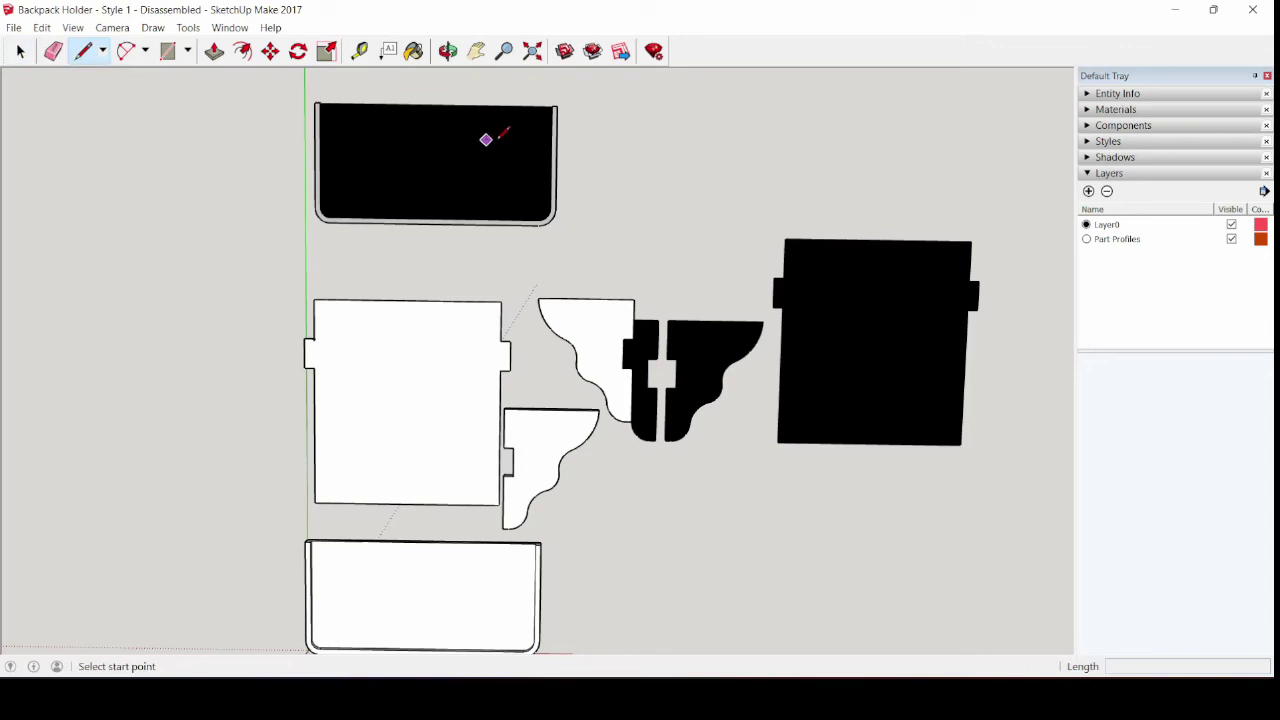
pyautogui.click(707, 102)
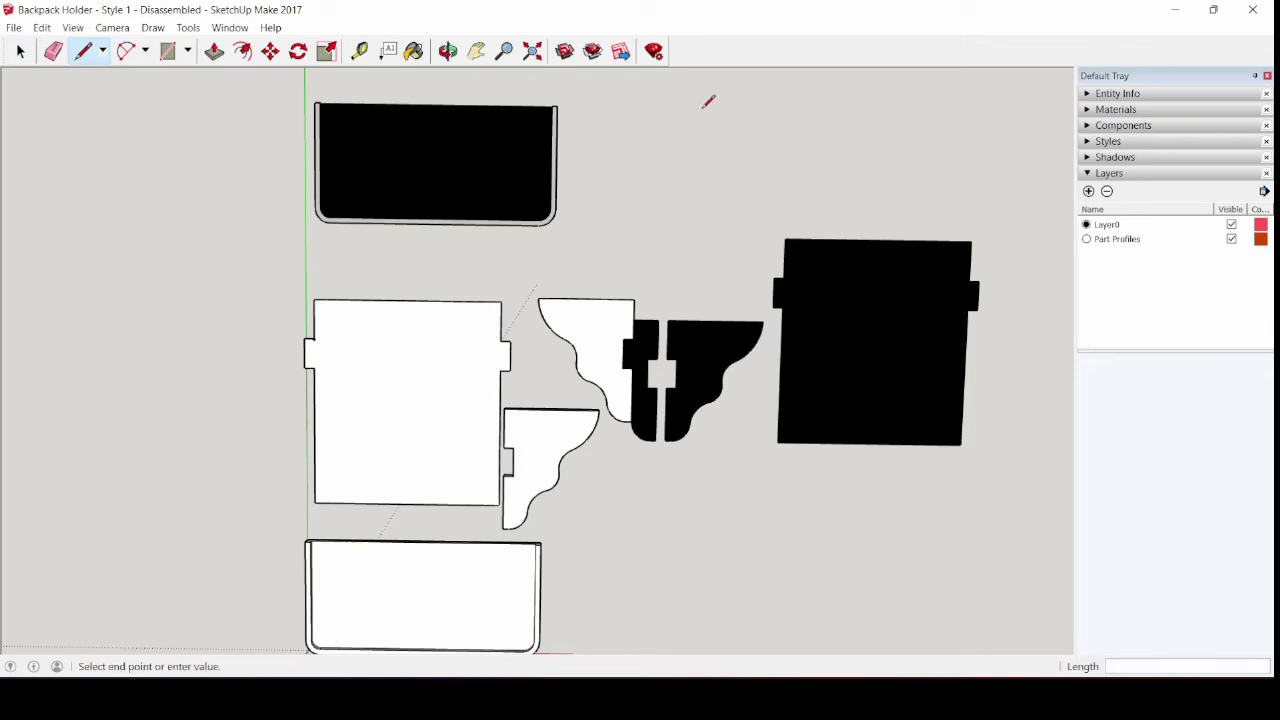
pyautogui.click(741, 180)
pyautogui.click(673, 221)
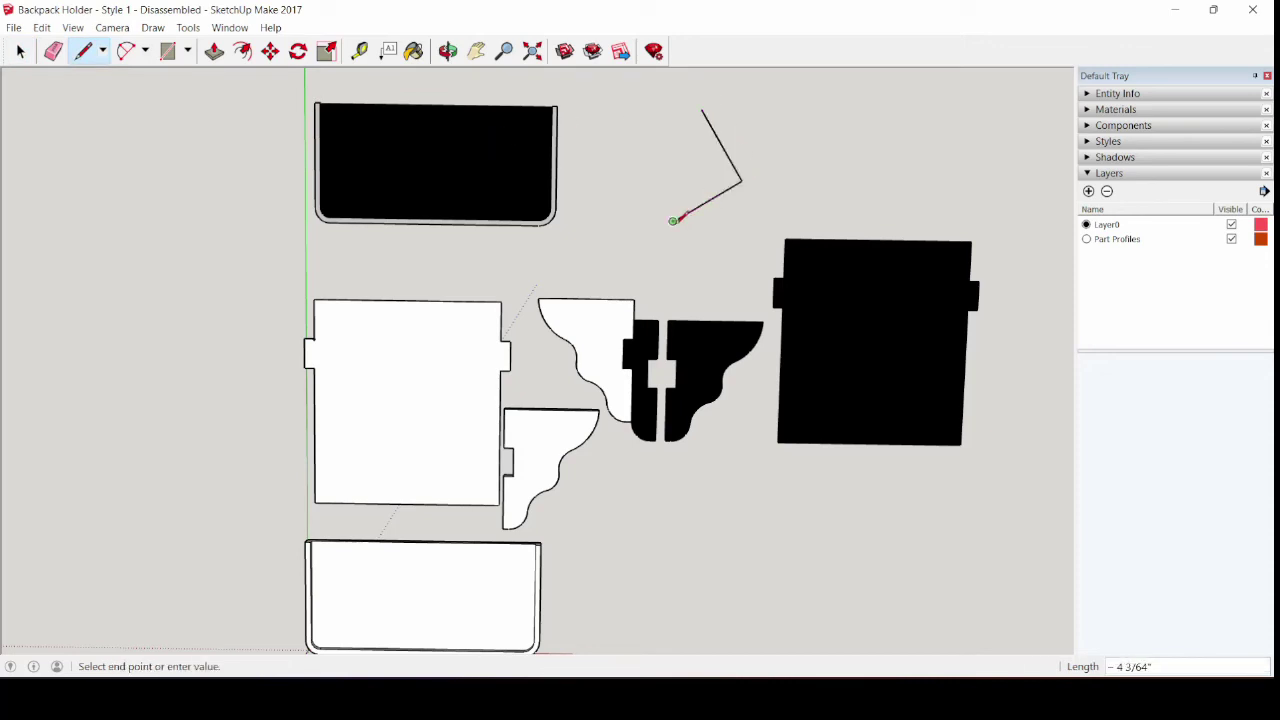
pyautogui.press('space')
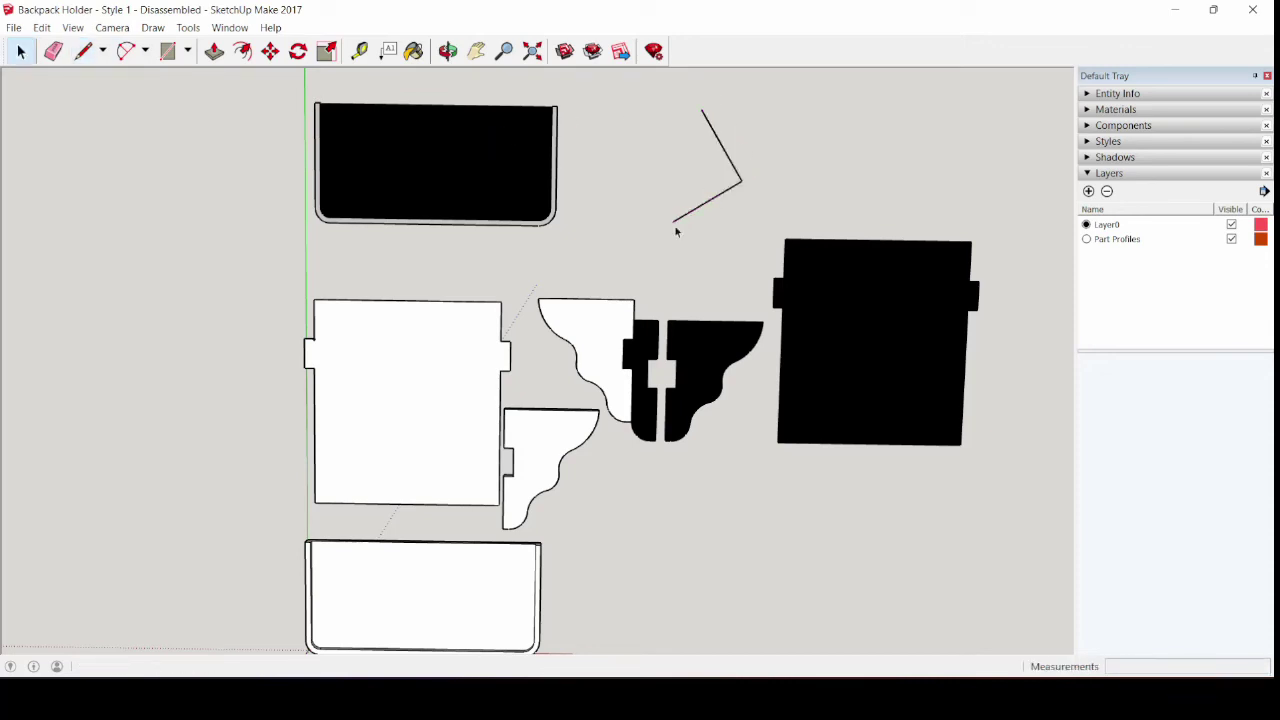
# Check which FaceSVG options are offered for one of the loose lines, without running any
pyautogui.rightClick(728, 162)
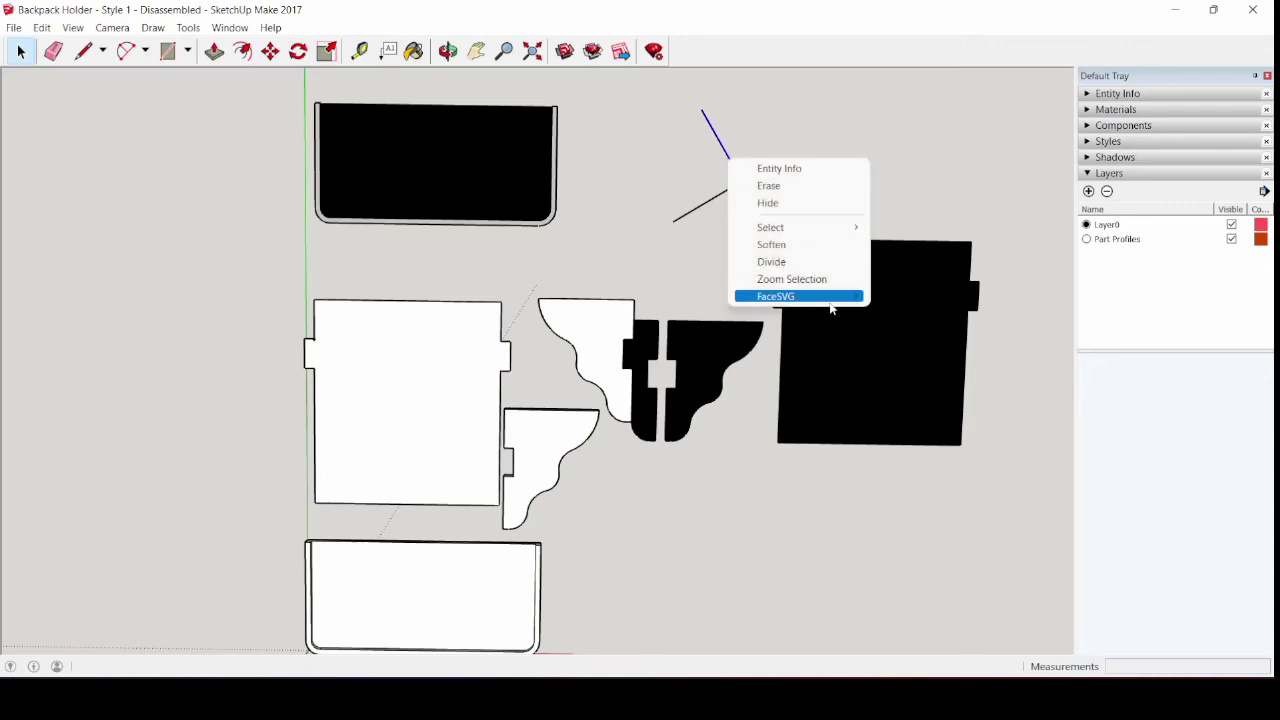
pyautogui.moveTo(830, 310)
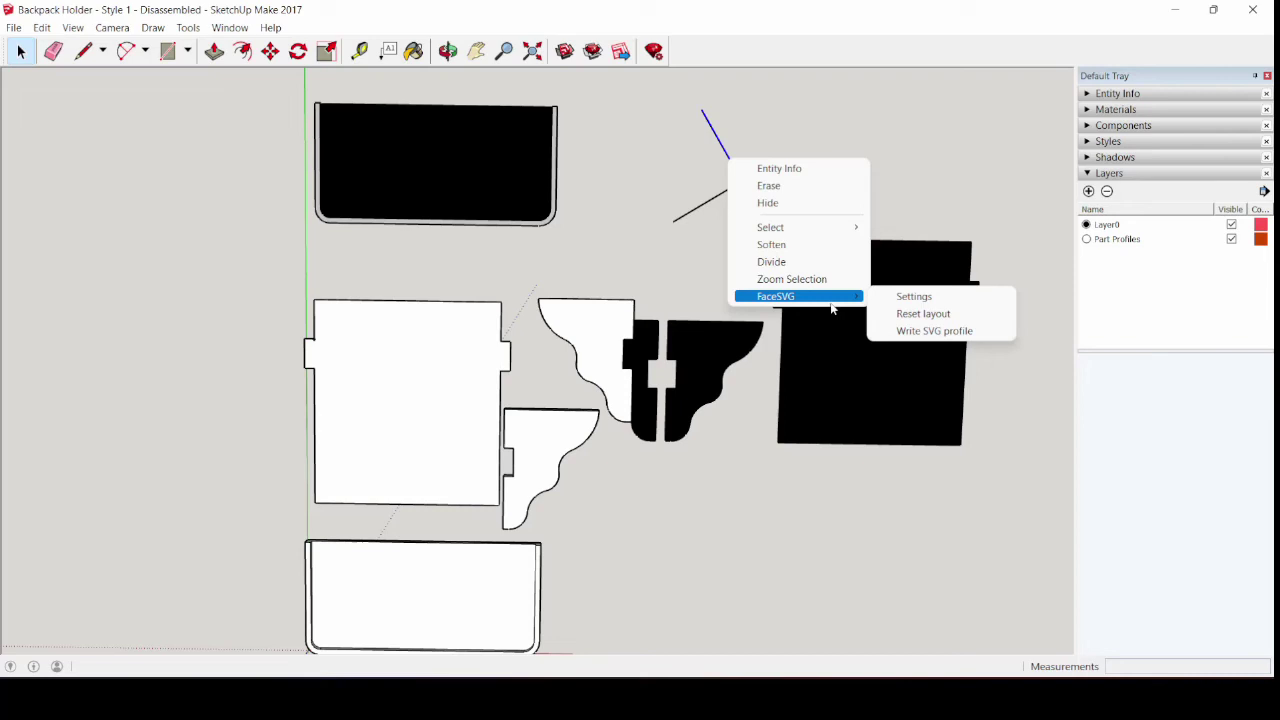
pyautogui.click(912, 167)
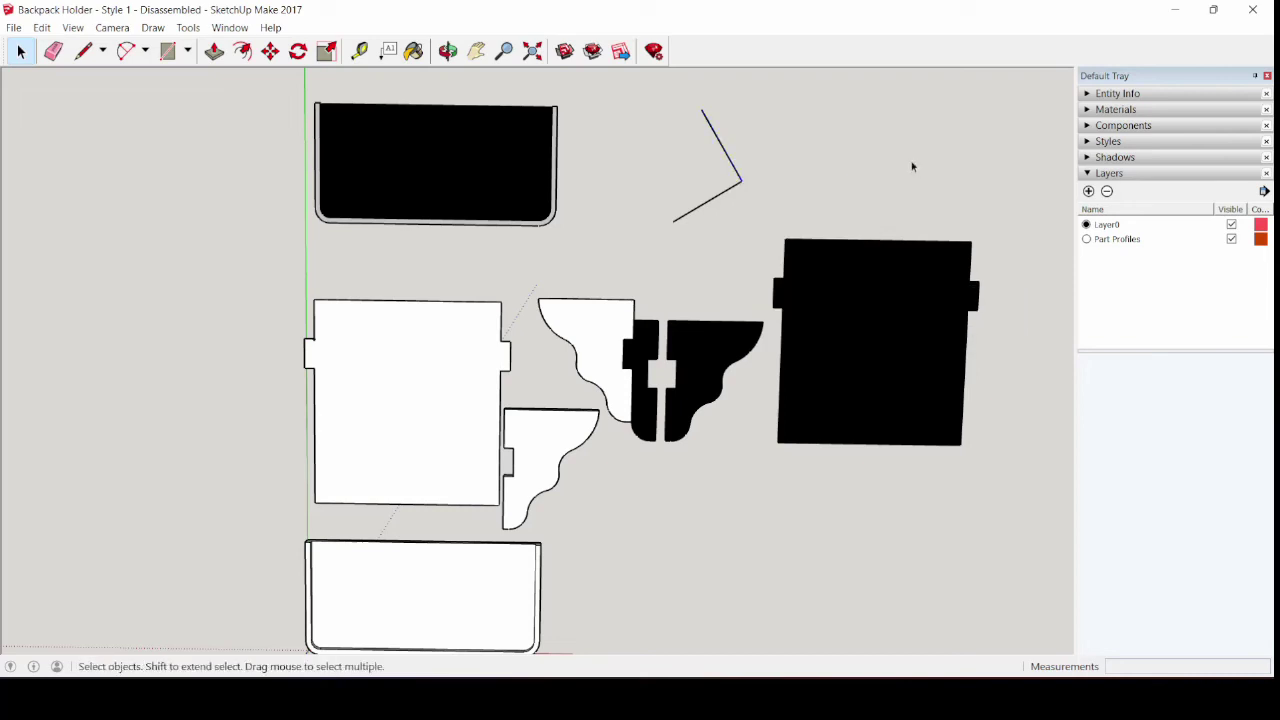
# Close the open corner into a triangular face with a third line about 5.8" long
pyautogui.press('l')
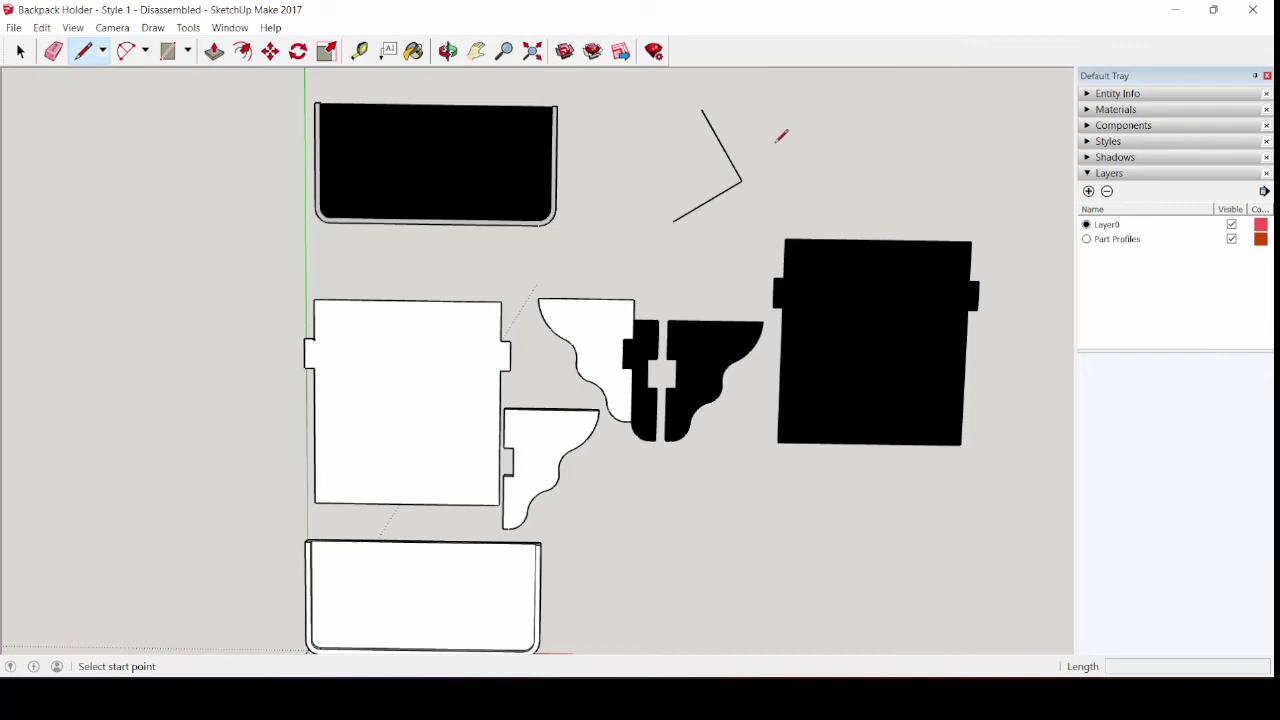
pyautogui.scroll(-1, 783, 135)
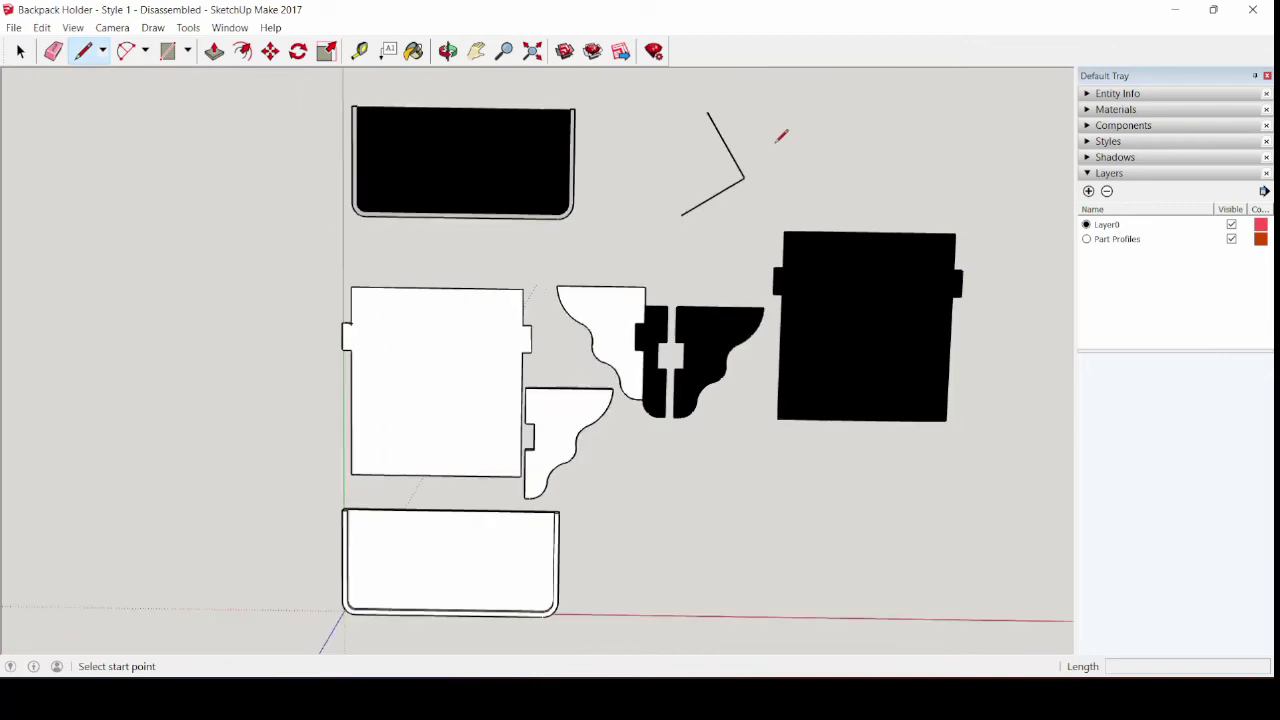
pyautogui.click(707, 112)
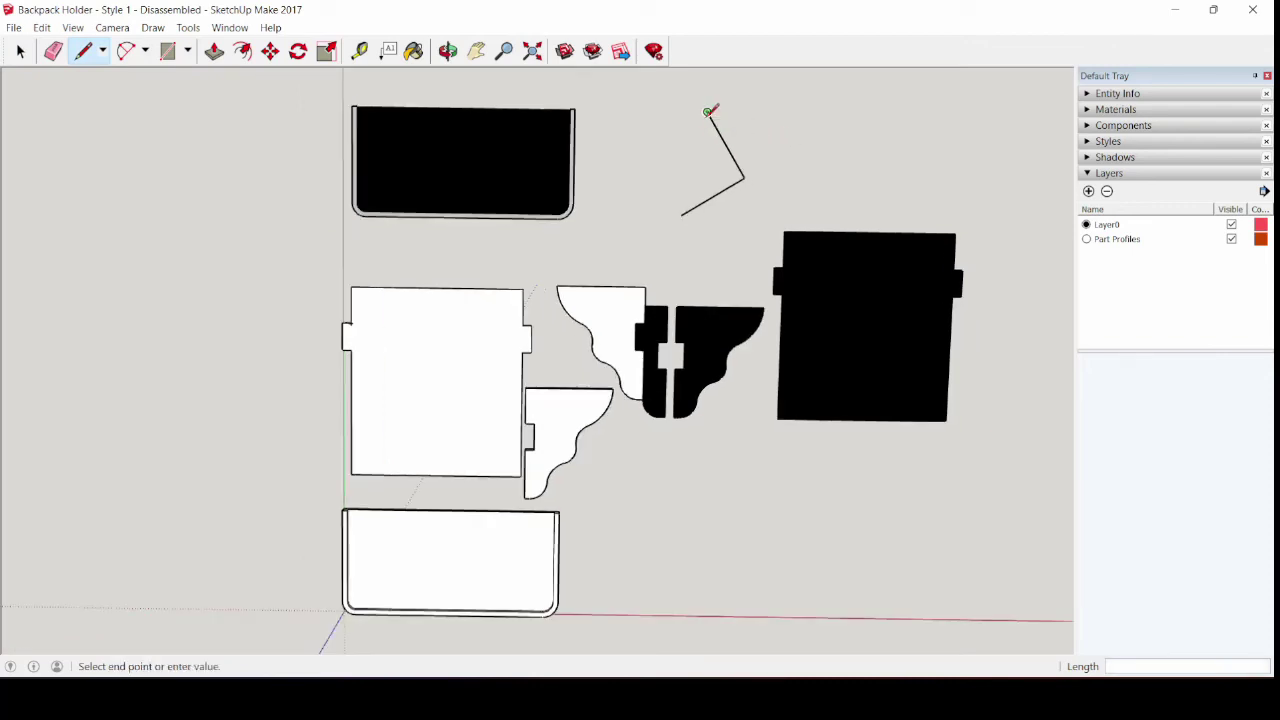
pyautogui.click(682, 215)
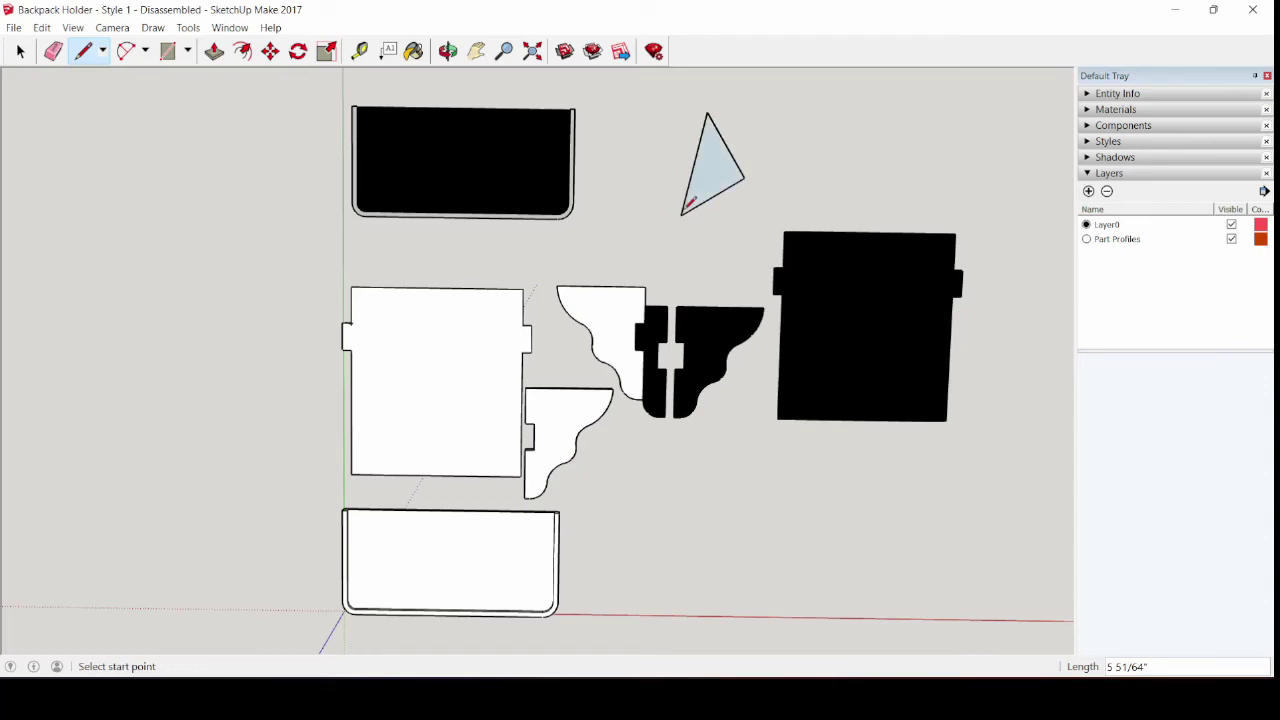
pyautogui.press('space')
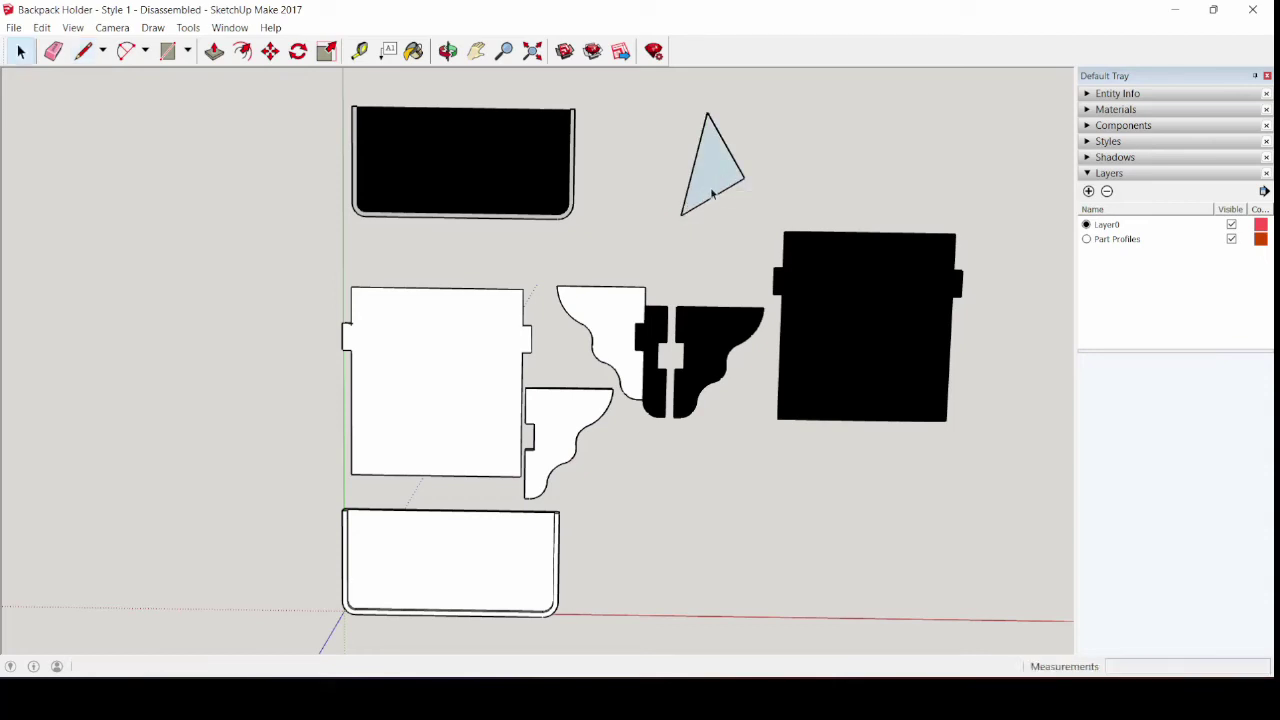
# Lay out an SVG profile of the triangular face with FaceSVG
pyautogui.rightClick(716, 175)
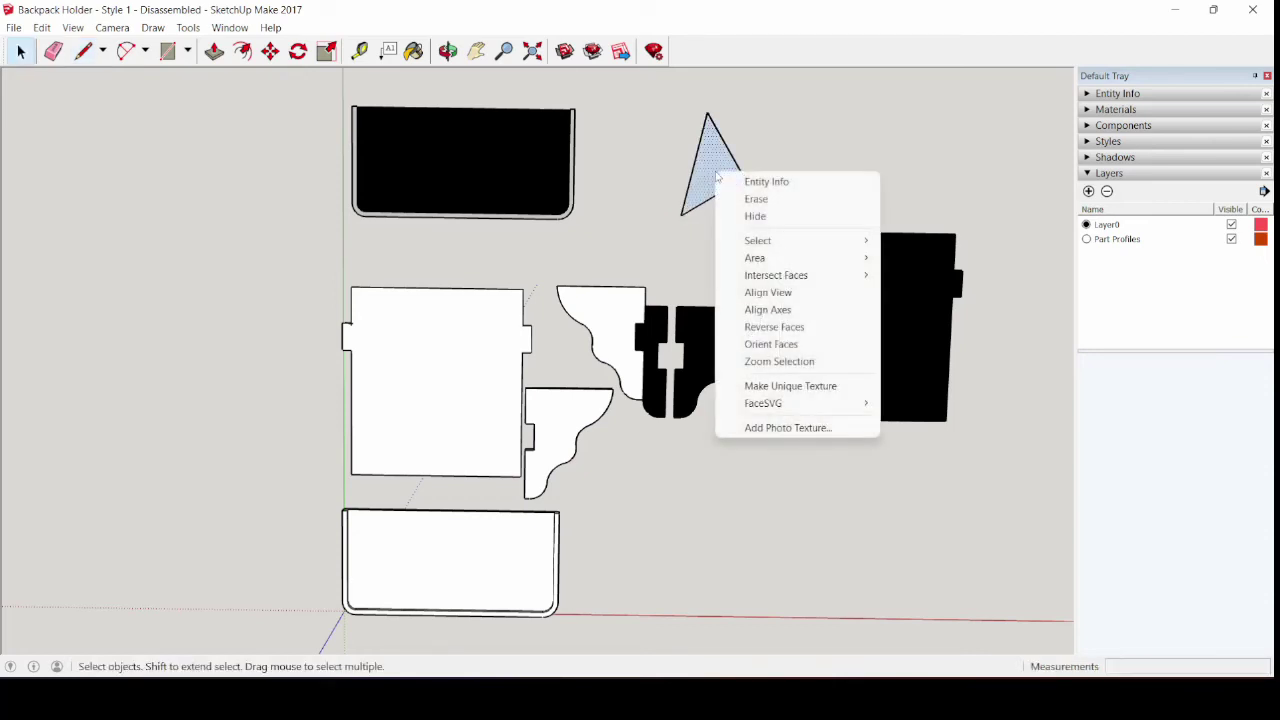
pyautogui.moveTo(843, 412)
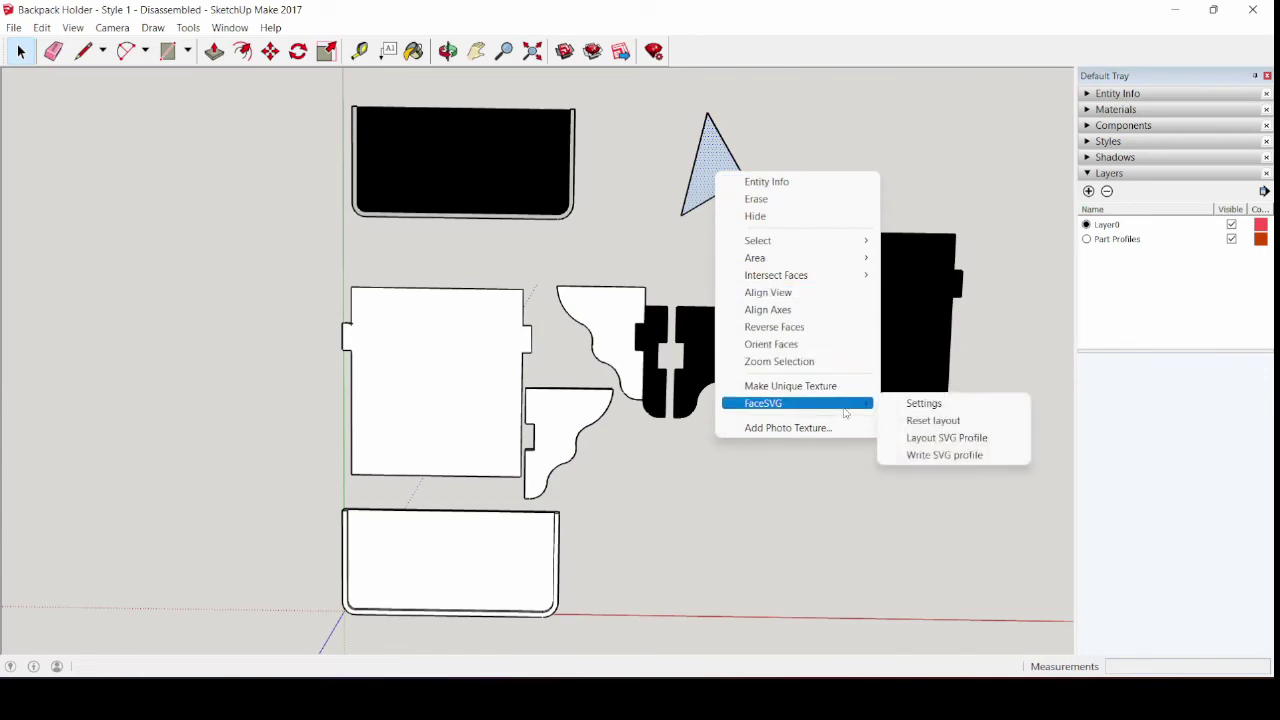
pyautogui.click(916, 441)
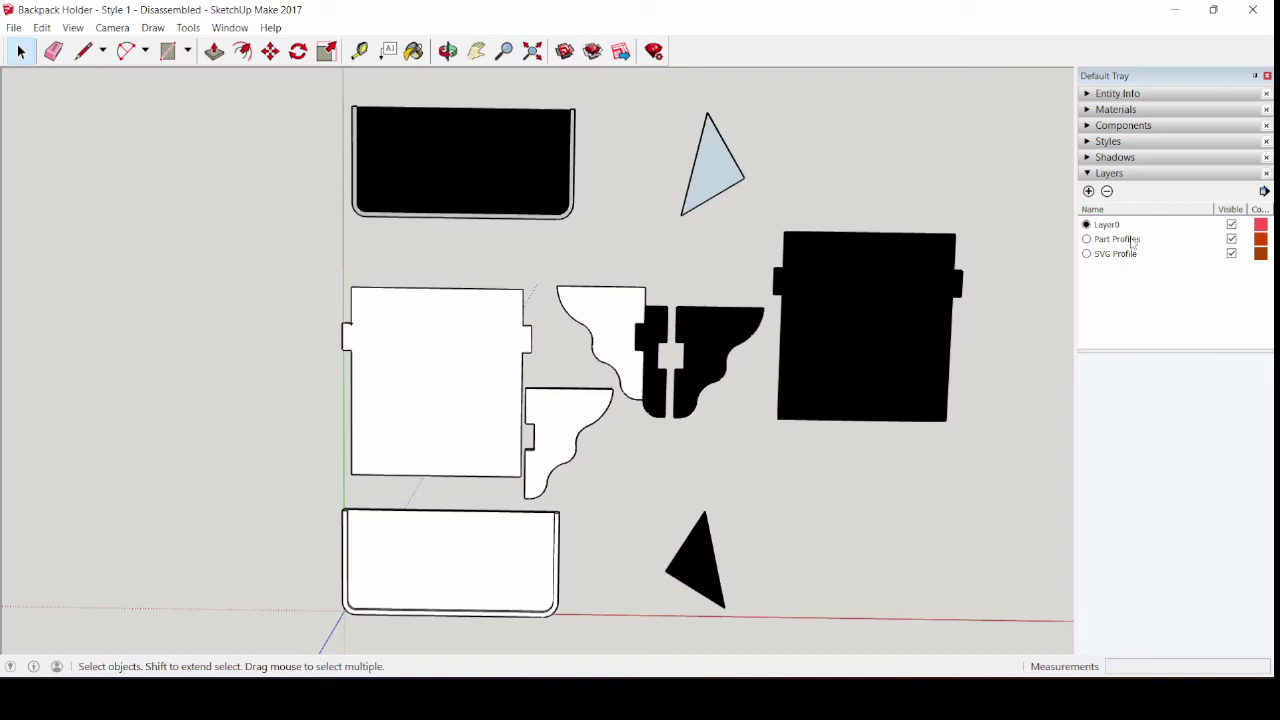
# Hide and show the SVG Profile layer to see which geometry it controls, and look over the layer detail options
pyautogui.click(1232, 255)
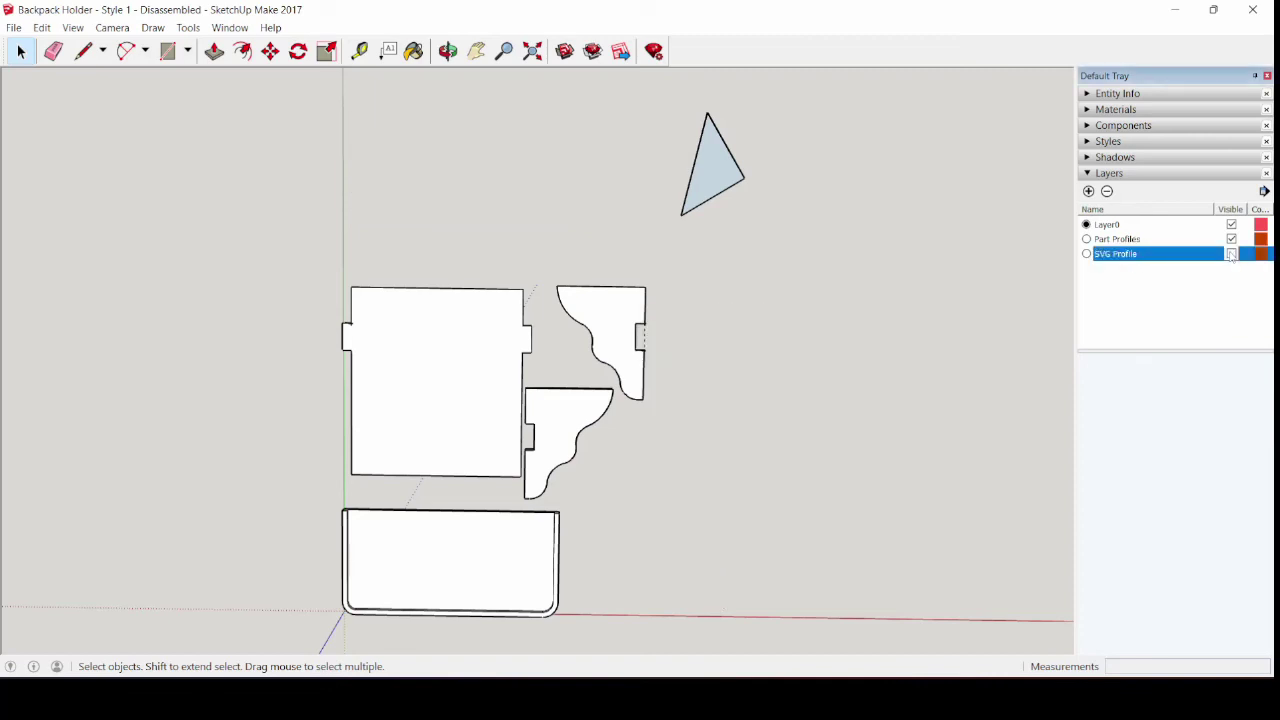
pyautogui.click(1232, 254)
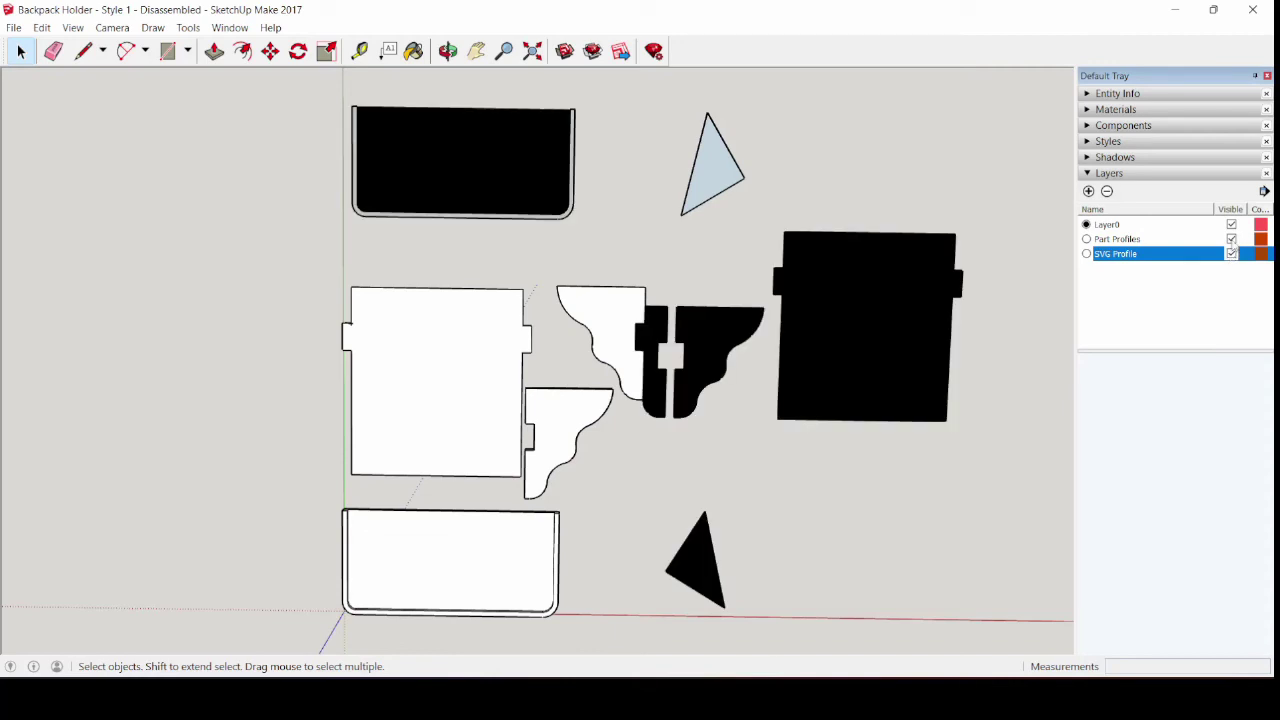
pyautogui.click(1232, 239)
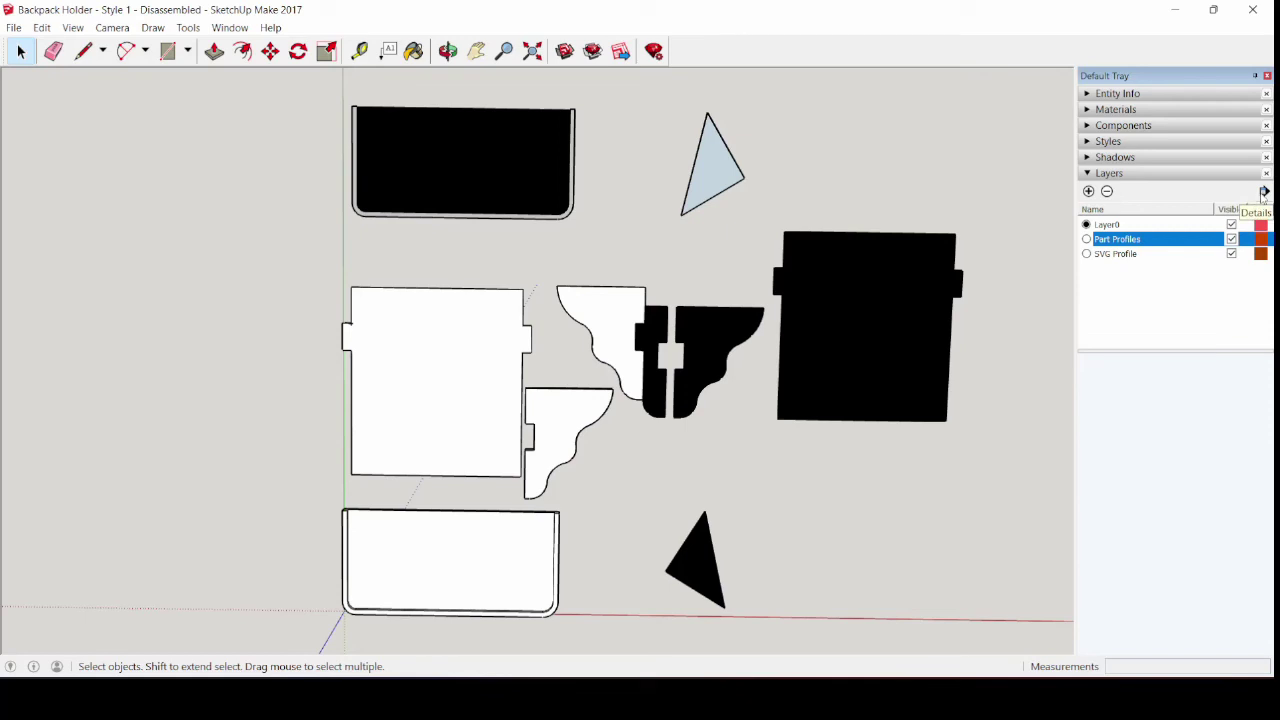
pyautogui.click(1263, 192)
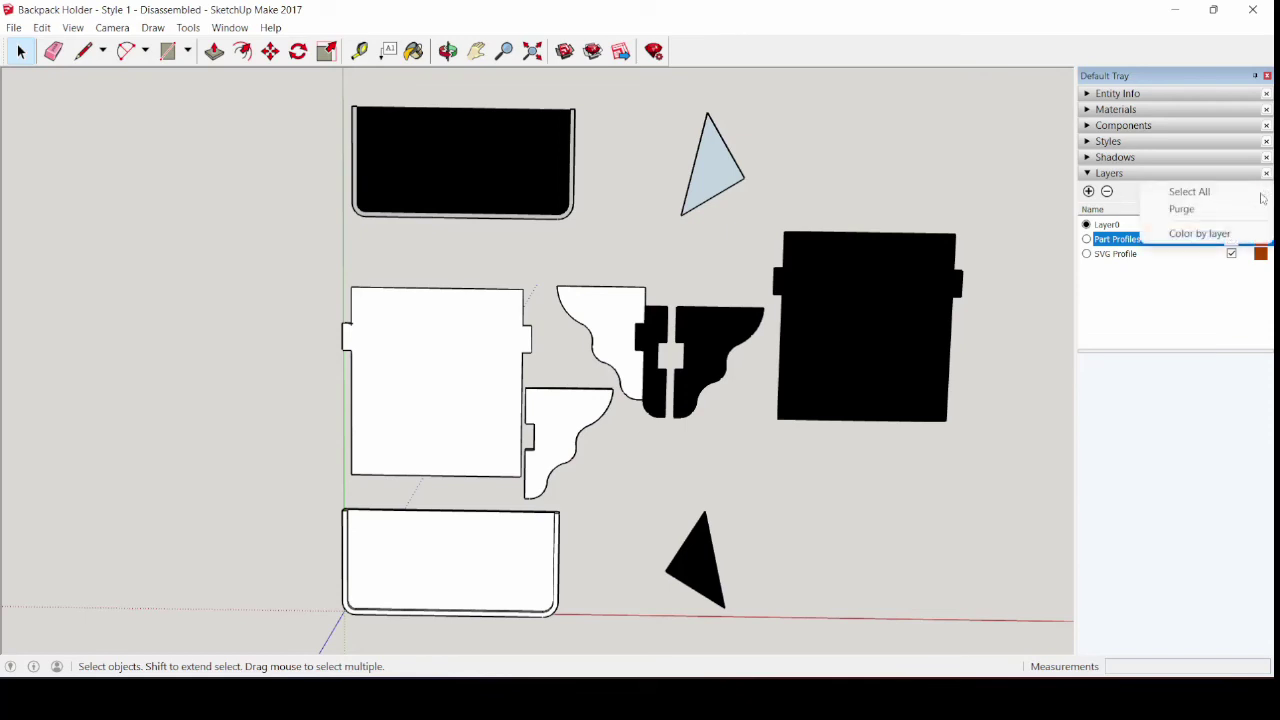
pyautogui.click(1208, 315)
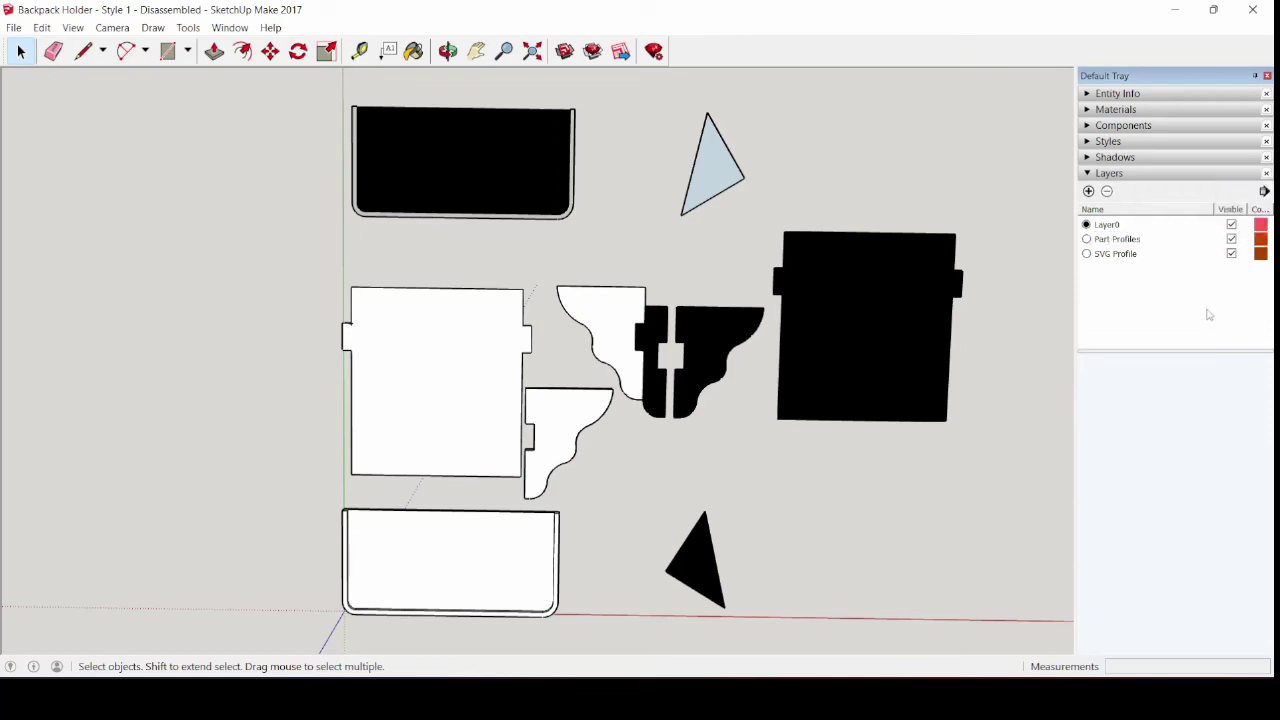
# Toggle the SVG Profile and Part Profiles layers off and back on to compare which profiles each one controls
pyautogui.click(1232, 255)
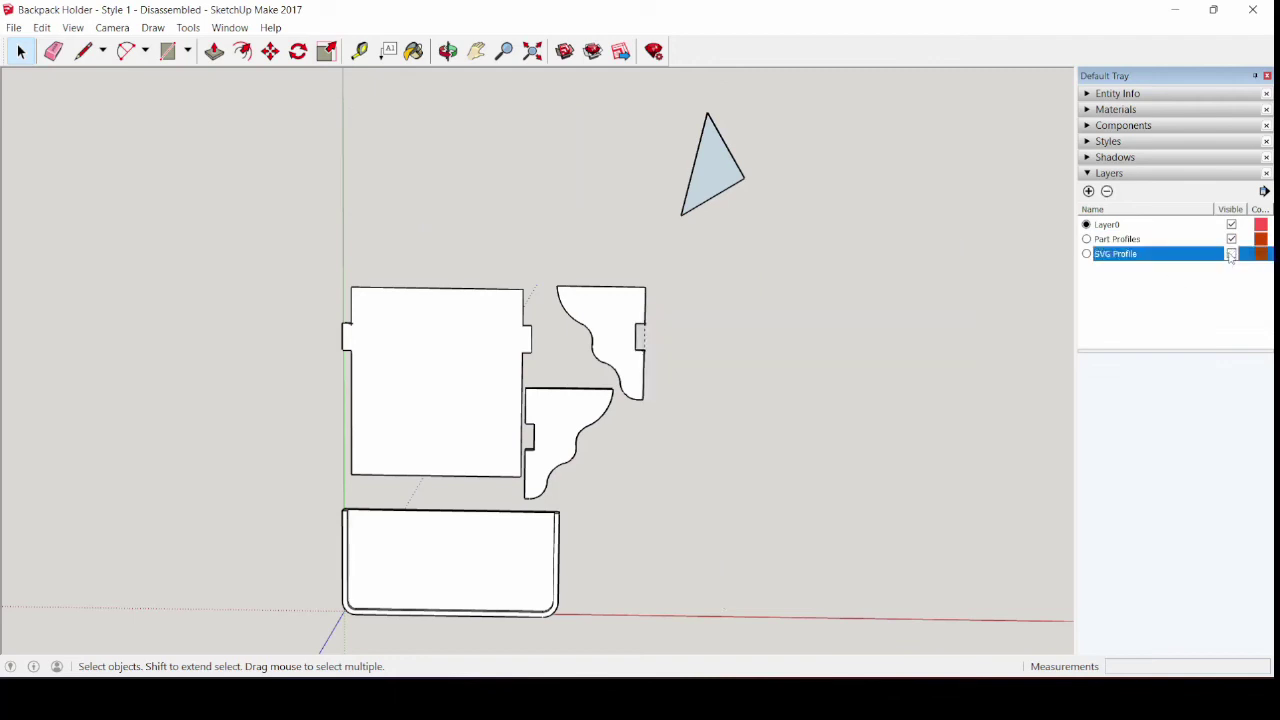
pyautogui.click(1231, 254)
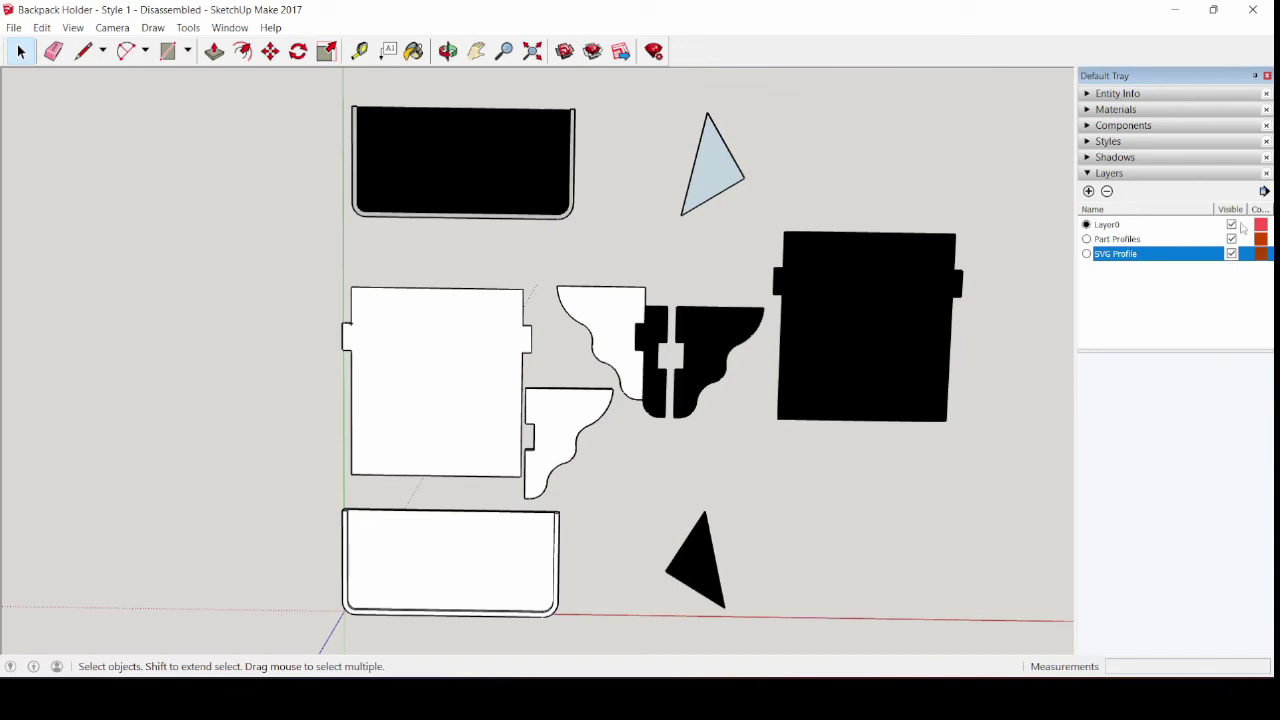
pyautogui.click(1230, 239)
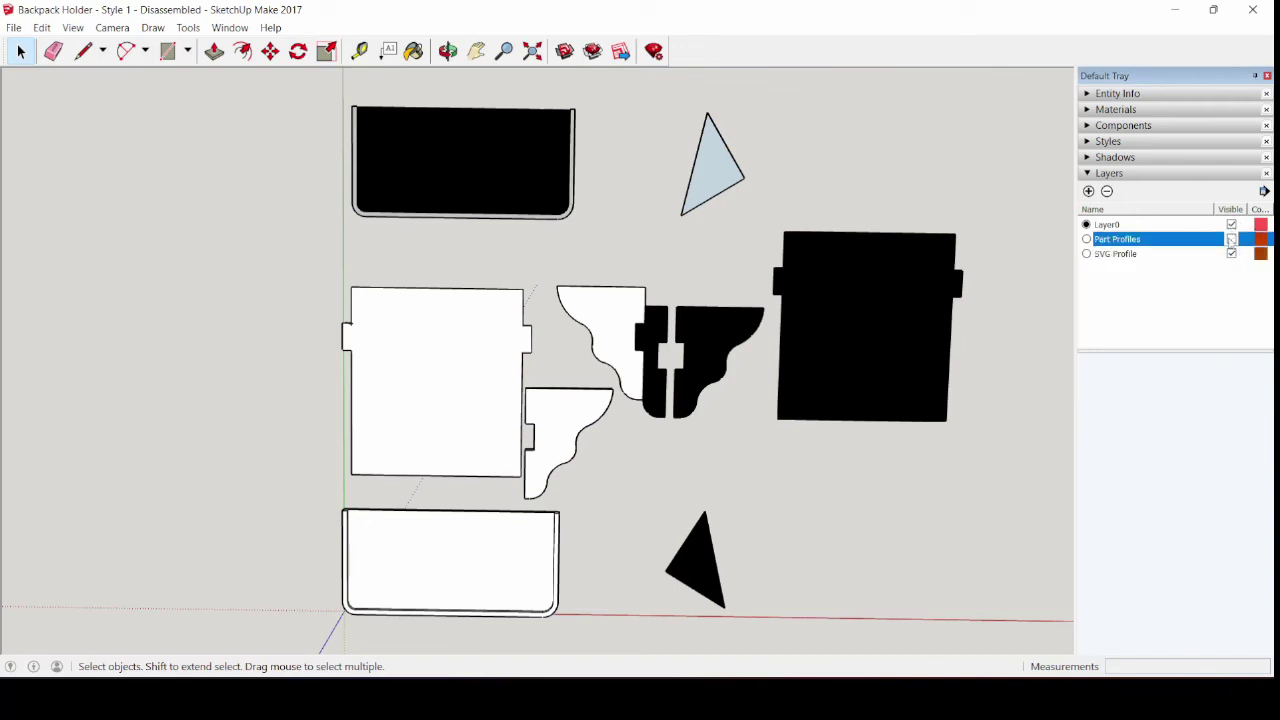
pyautogui.click(1232, 254)
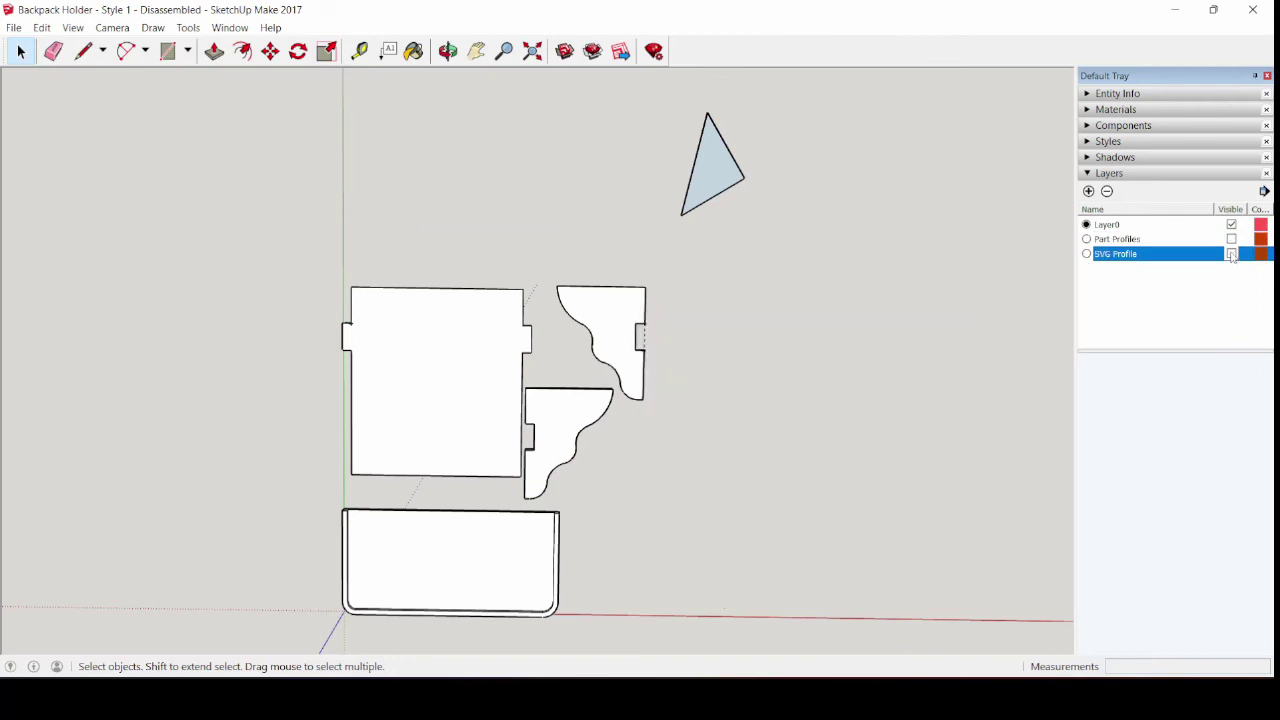
pyautogui.click(1231, 254)
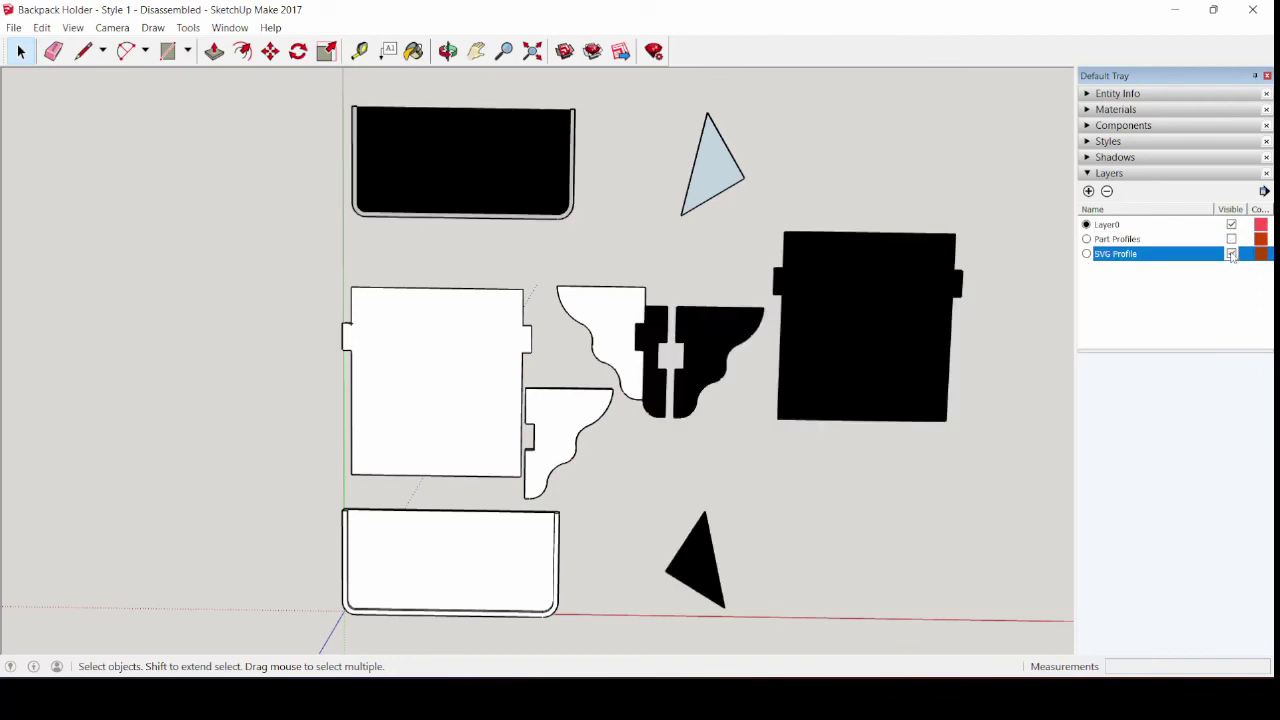
pyautogui.click(1232, 240)
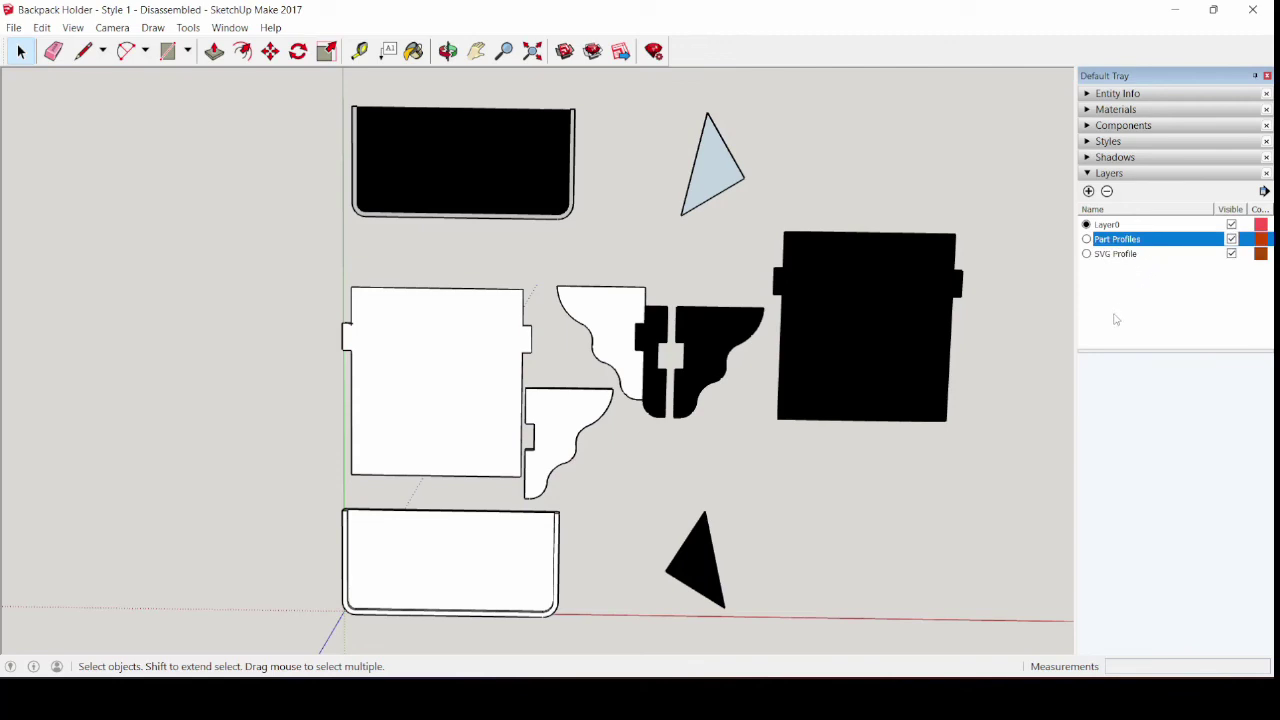
# Undo the layer visibility changes, the triangle's profile layout, and the earlier test edits
pyautogui.hotkey('ctrl', 'z')
pyautogui.hotkey('ctrl', 'z')
pyautogui.hotkey('ctrl', 'z')
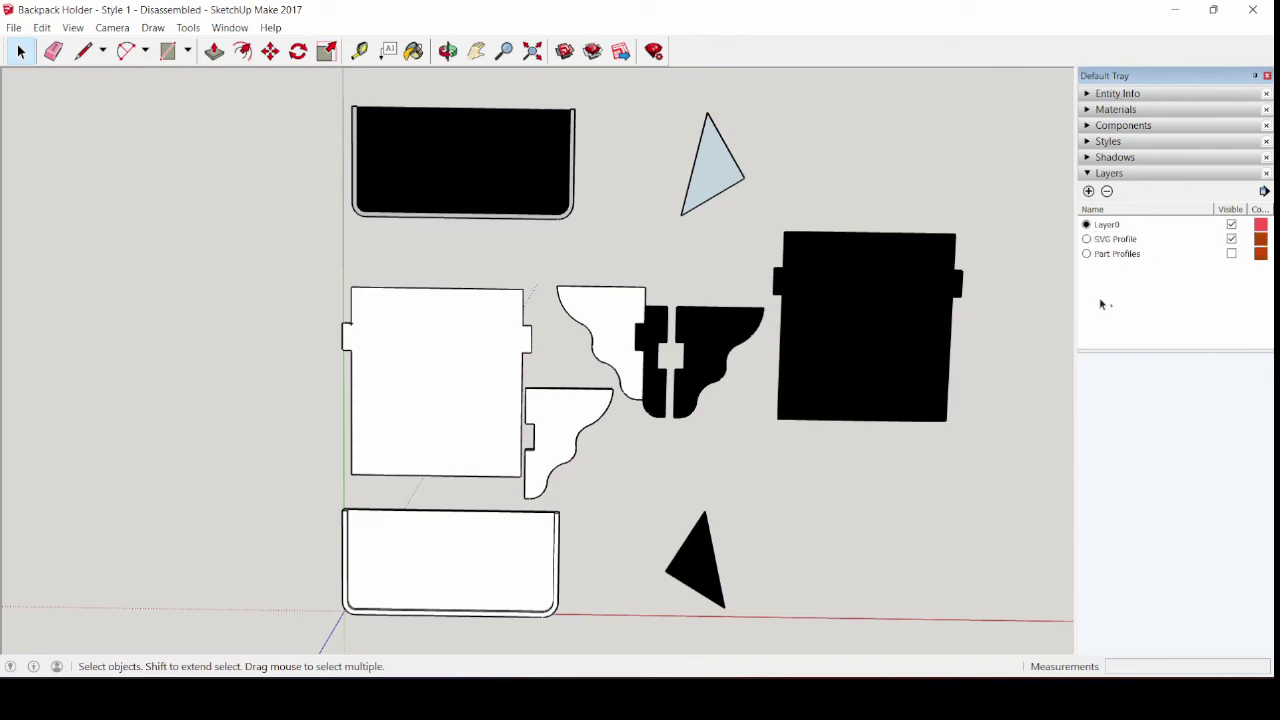
pyautogui.hotkey('ctrl', 'z')
pyautogui.hotkey('ctrl', 'z')
pyautogui.hotkey('ctrl', 'z')
pyautogui.hotkey('ctrl', 'z')
pyautogui.hotkey('ctrl', 'z')
pyautogui.hotkey('ctrl', 'z')
pyautogui.hotkey('ctrl', 'z')
pyautogui.hotkey('ctrl', 'z')
pyautogui.hotkey('ctrl', 'z')
pyautogui.hotkey('ctrl', 'z')
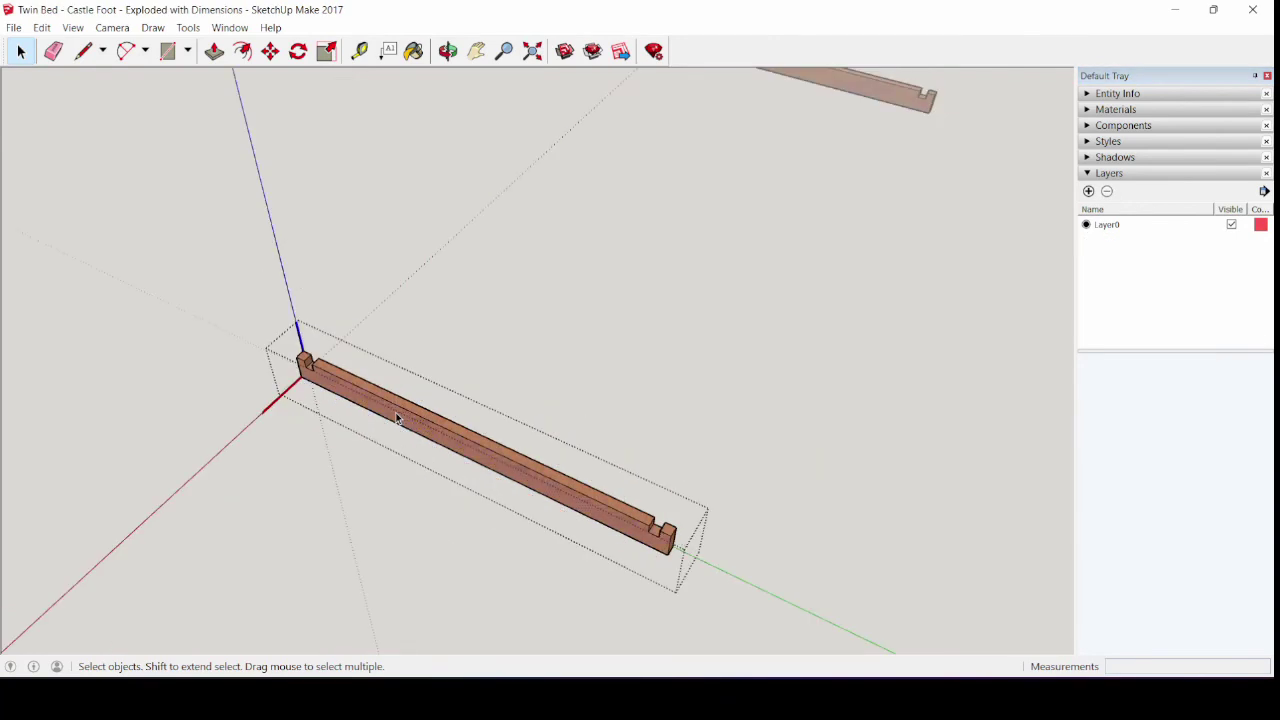
# In the Twin Bed - Castle Foot model, lay out an SVG profile of the notched end rail's long side face with FaceSVG
pyautogui.rightClick(396, 418)
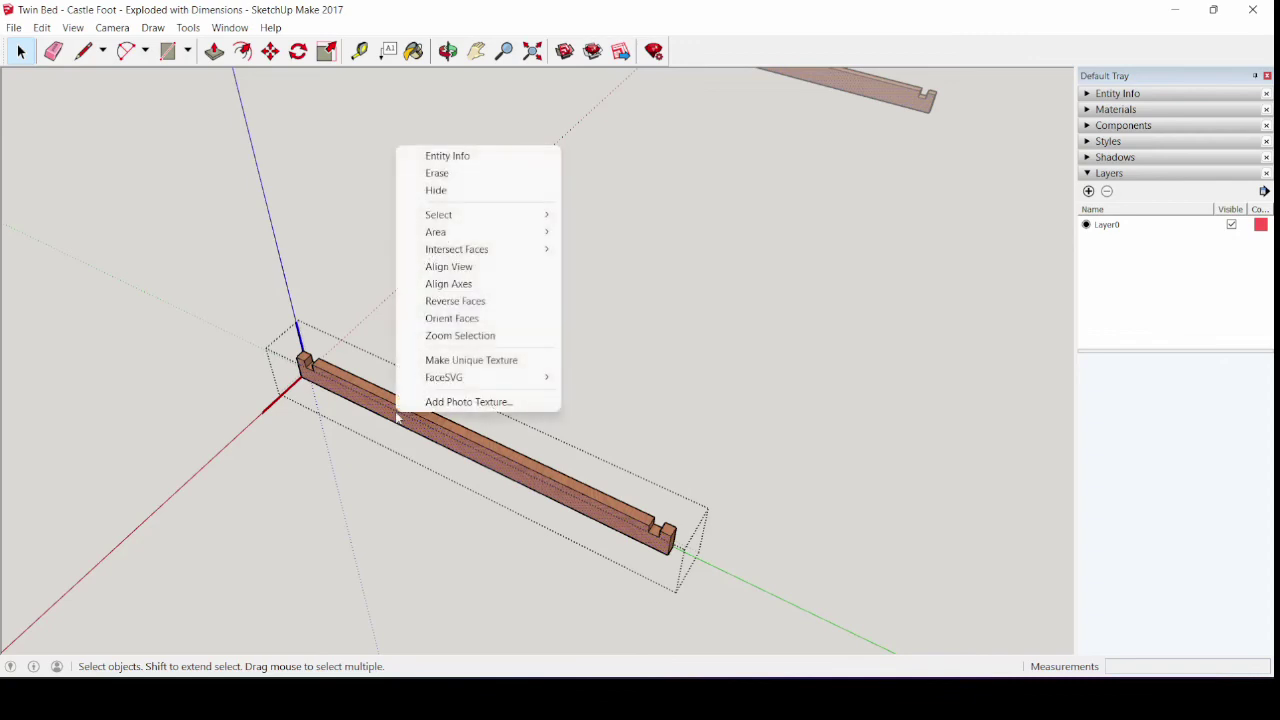
pyautogui.moveTo(515, 381)
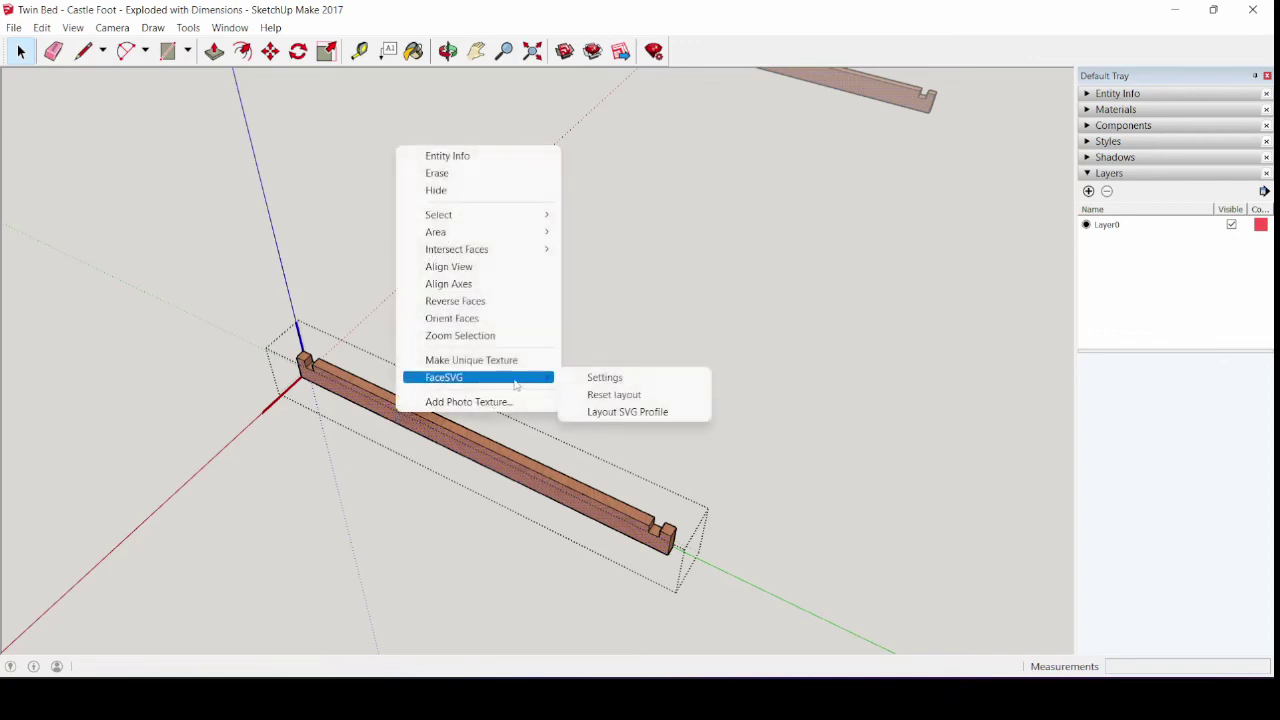
pyautogui.click(595, 411)
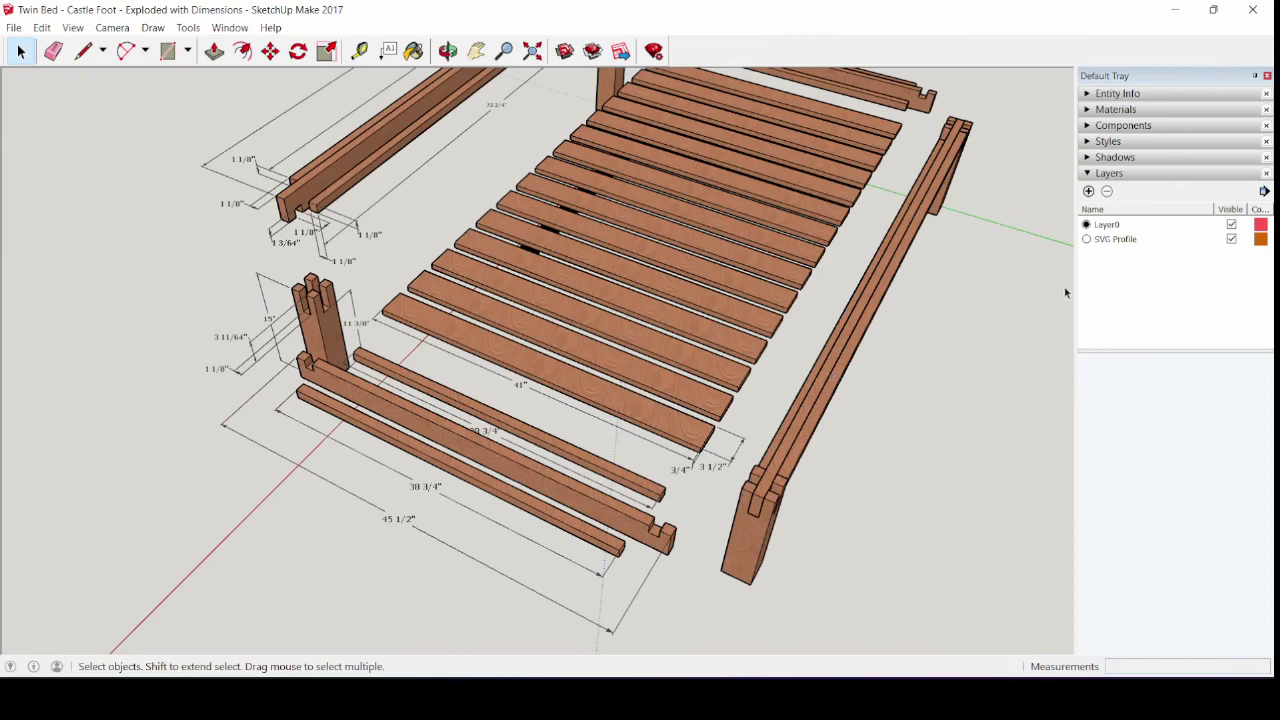
# Make SVG Profile the active layer and hide Layer0 to inspect the rail's profile alone, and reactivate Layer0 with its parts shown
pyautogui.click(1087, 239)
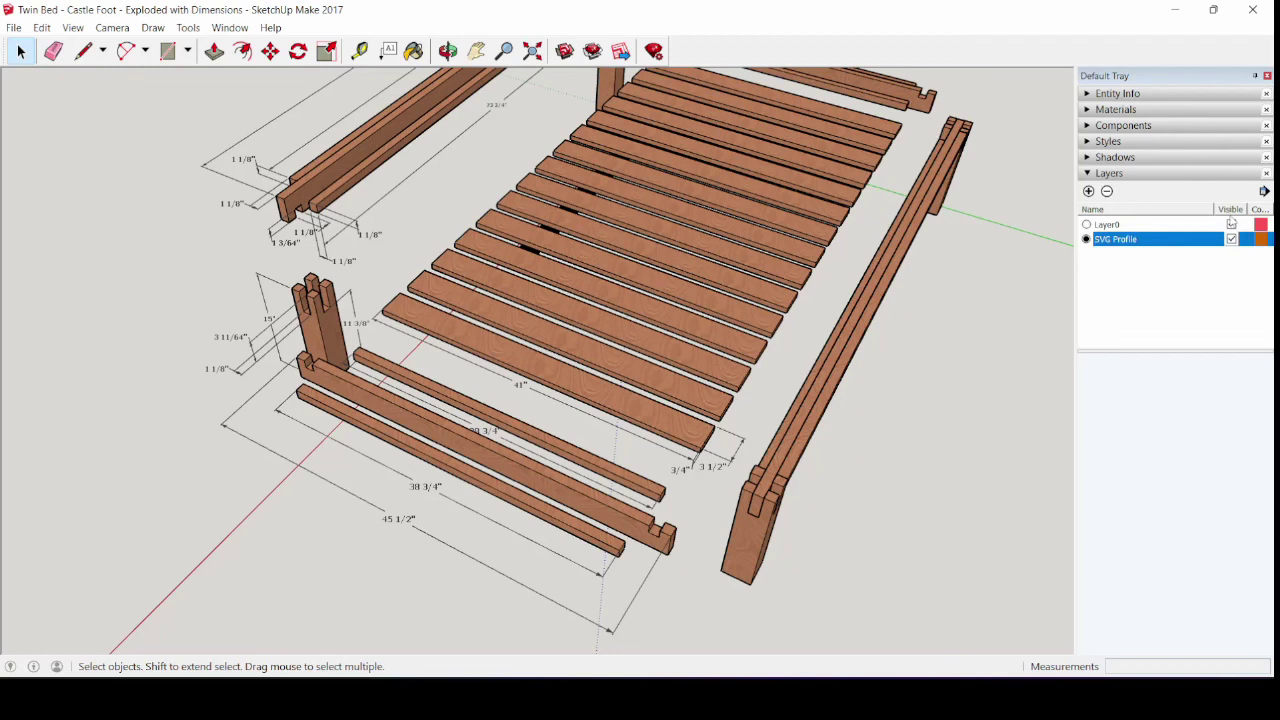
pyautogui.click(1231, 224)
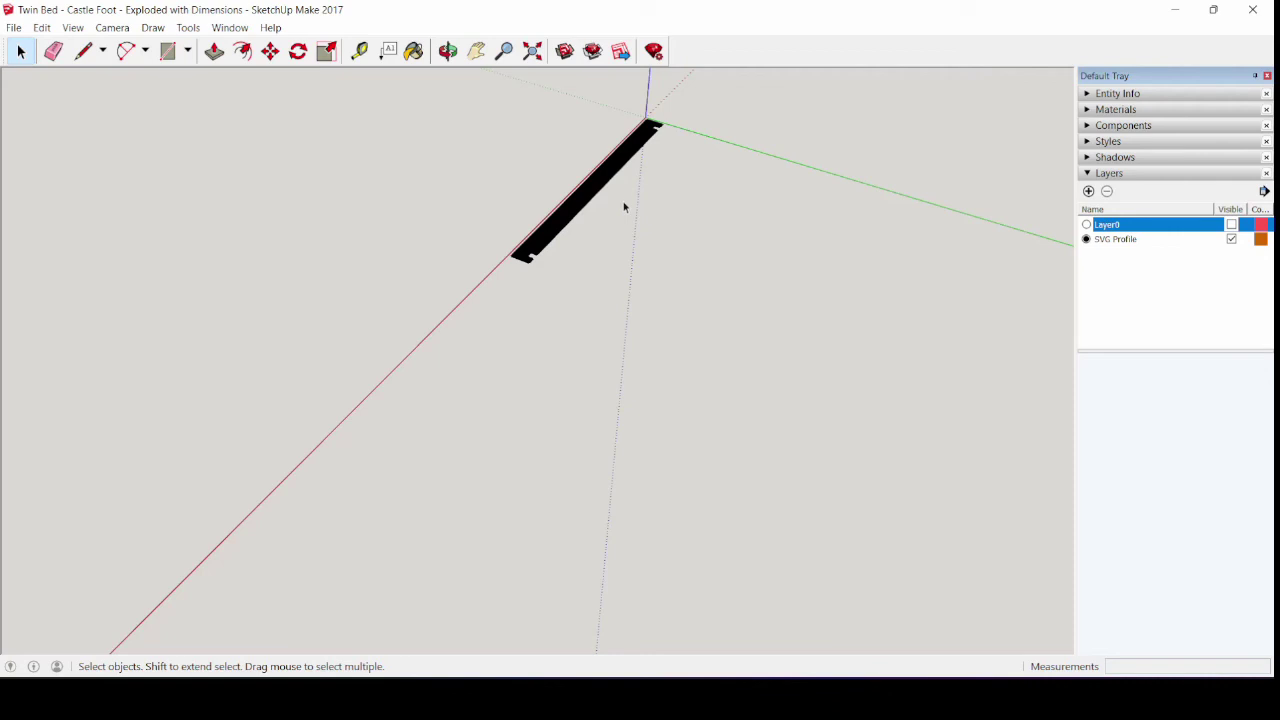
pyautogui.press('h')
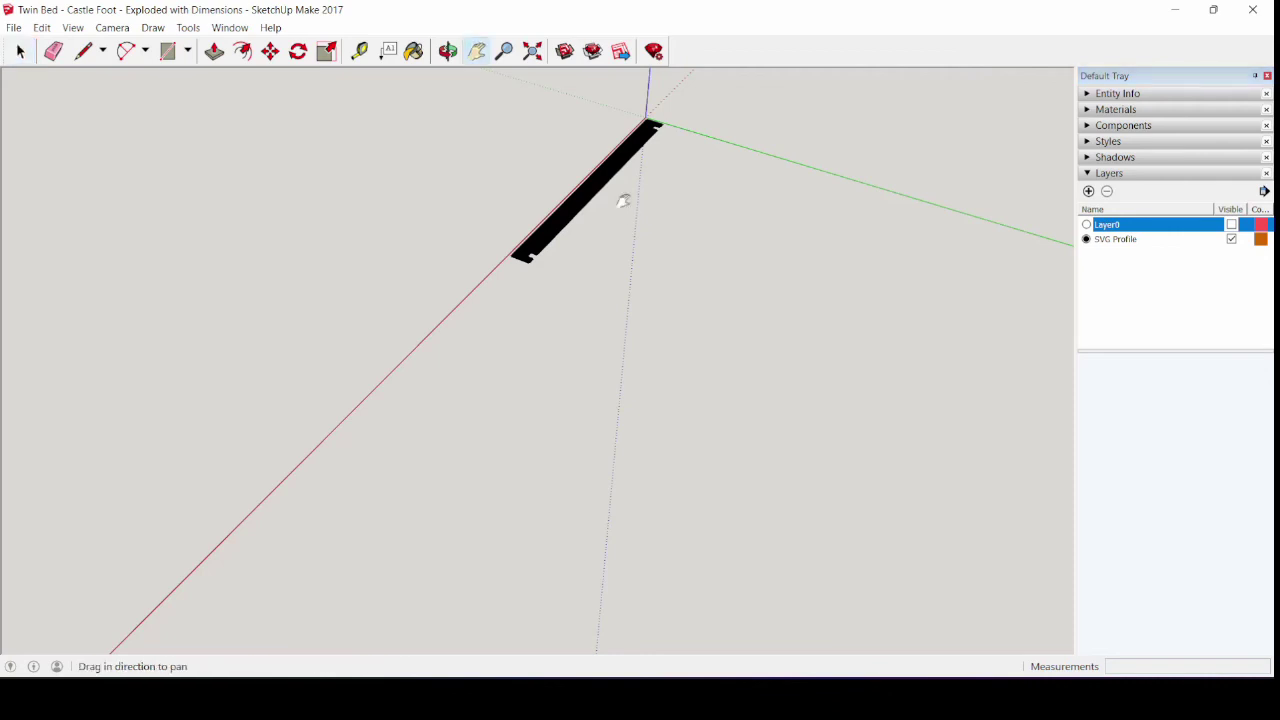
pyautogui.moveTo(623, 201); pyautogui.dragTo(678, 390)
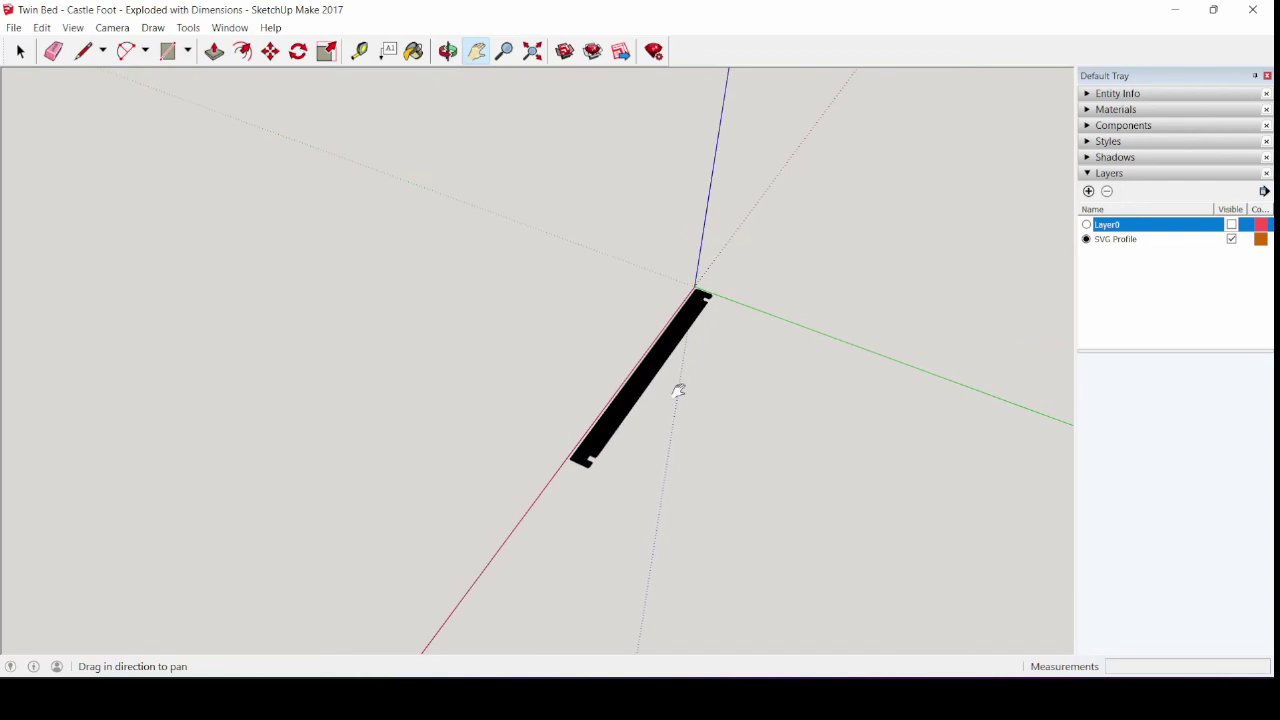
pyautogui.press('z')
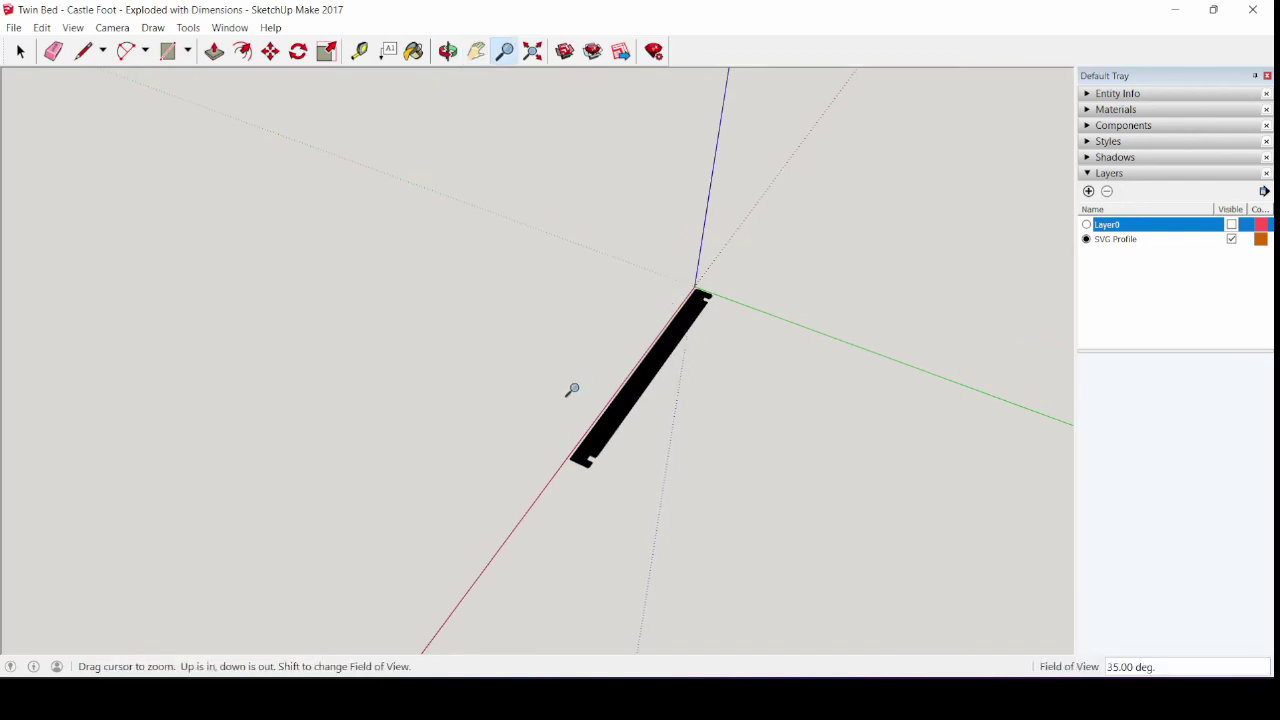
pyautogui.moveTo(572, 389); pyautogui.dragTo(593, 172)
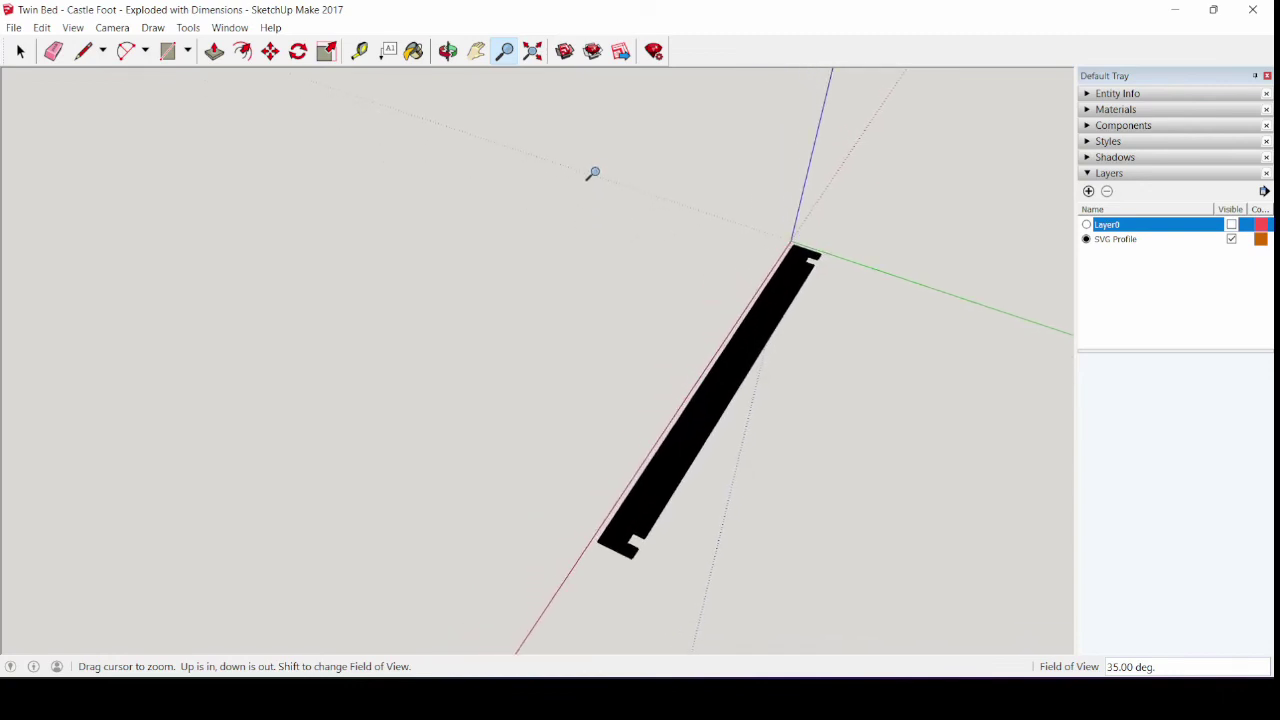
pyautogui.moveTo(592, 173); pyautogui.dragTo(591, 177)
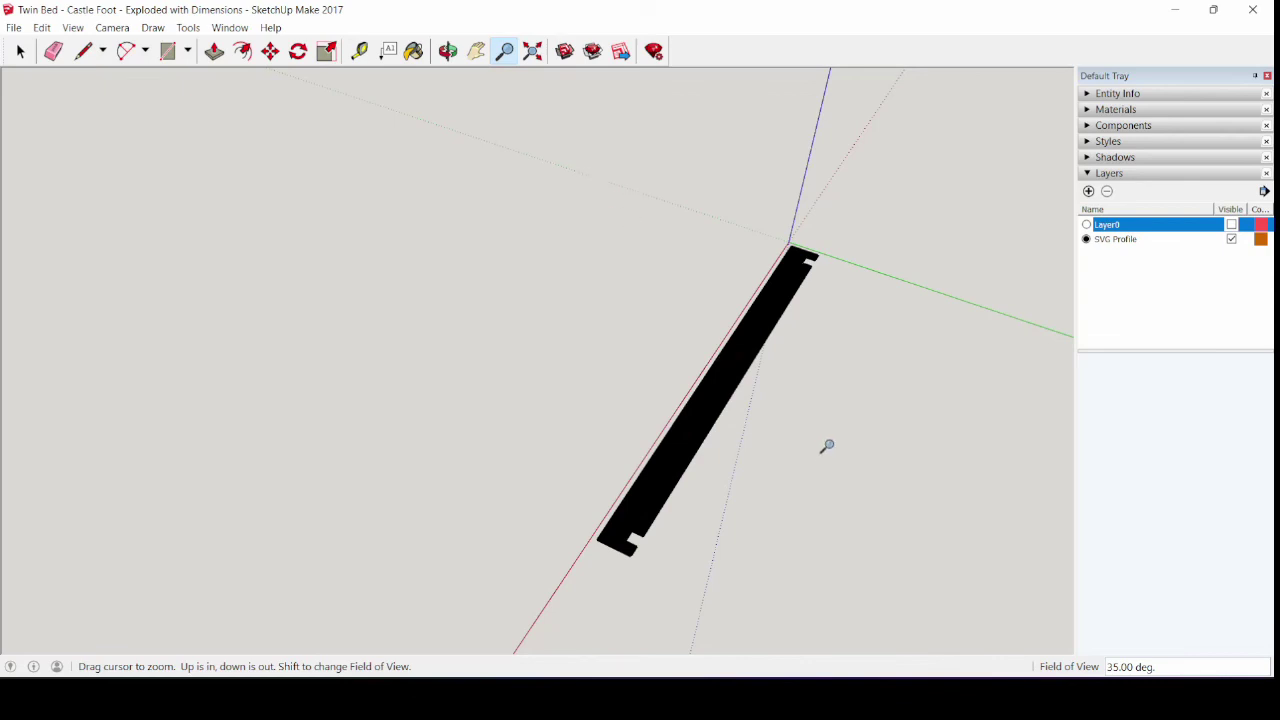
pyautogui.press('space')
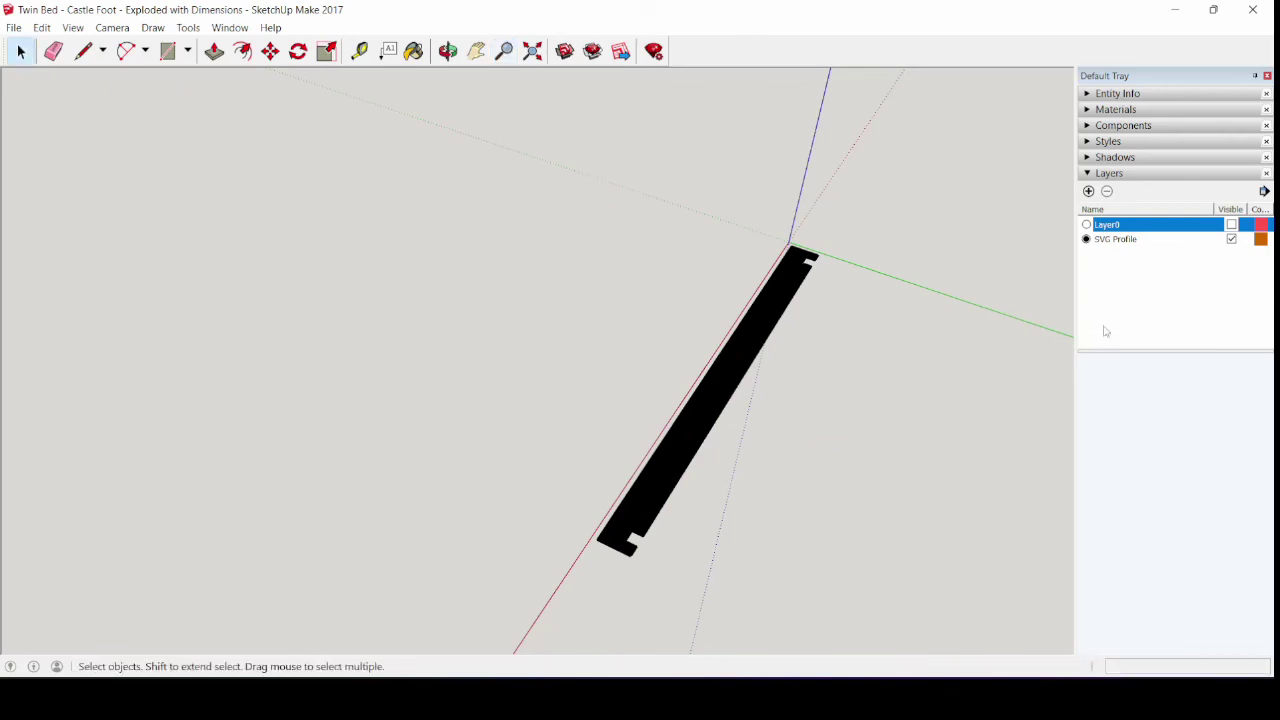
pyautogui.click(1087, 225)
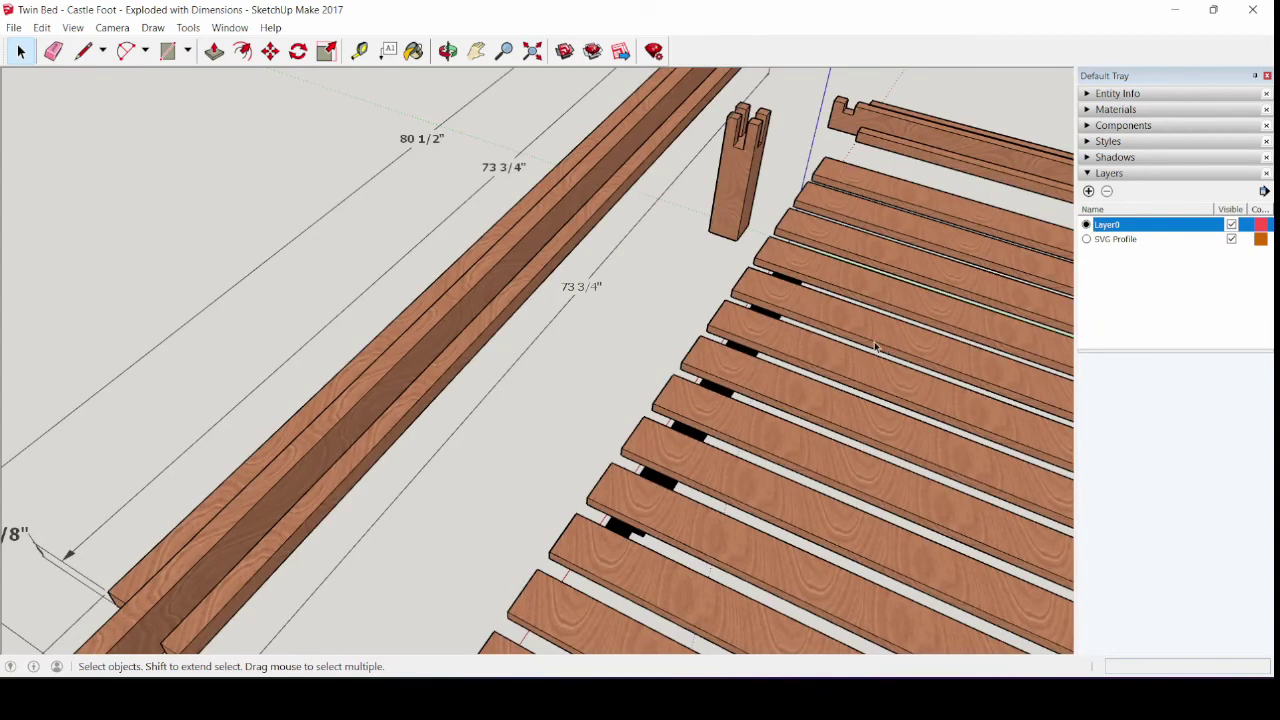
# Open the notched castle foot post beside the slats and lay out an SVG profile of its broad front face with FaceSVG
pyautogui.doubleClick(731, 198)
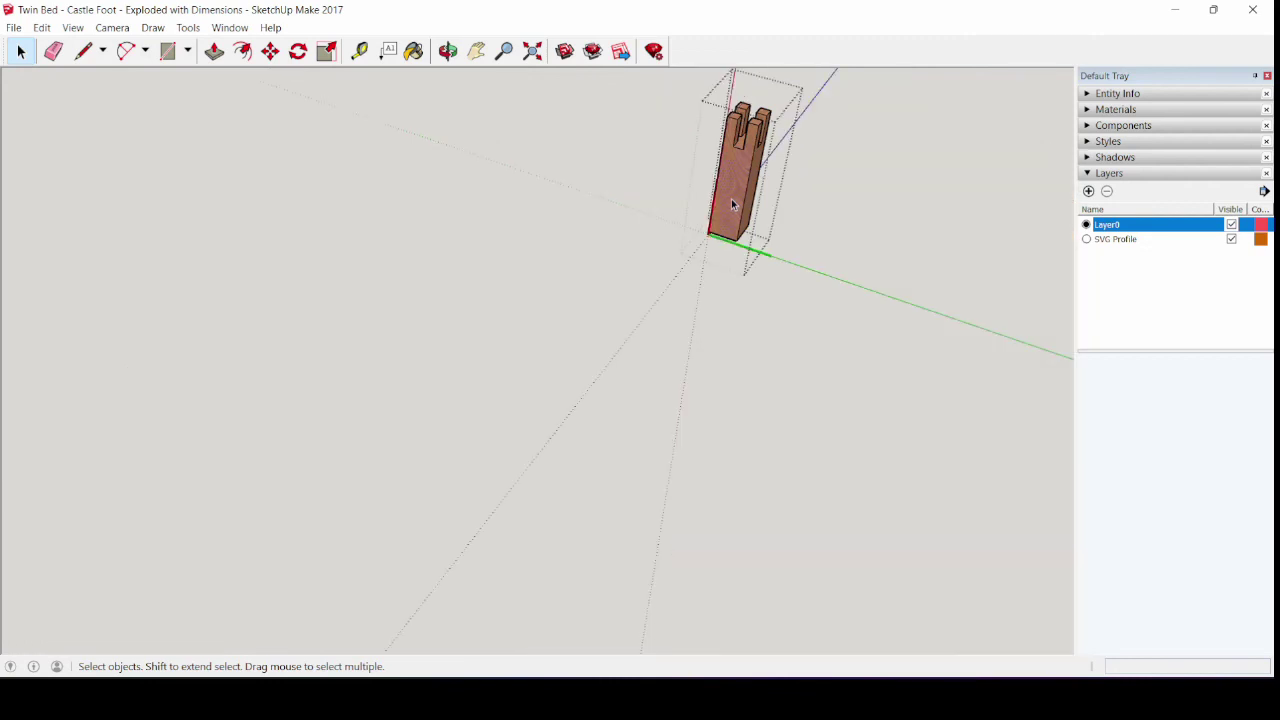
pyautogui.rightClick(731, 198)
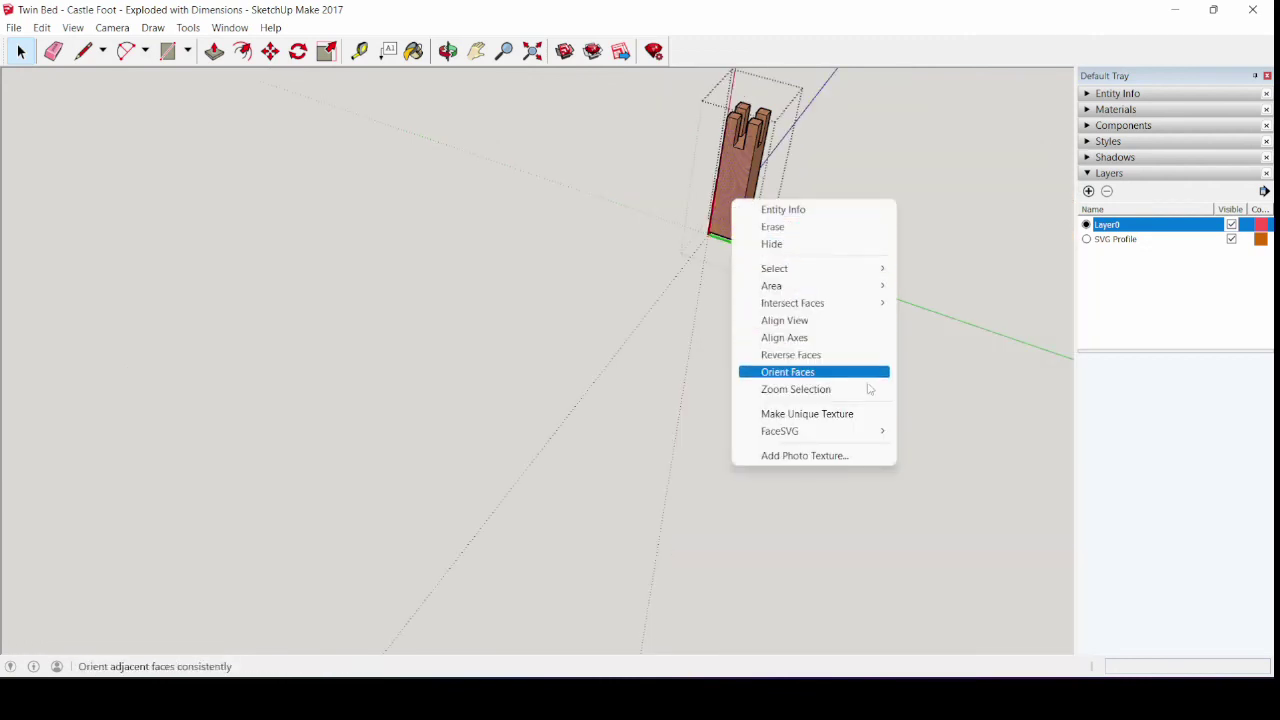
pyautogui.moveTo(870, 431)
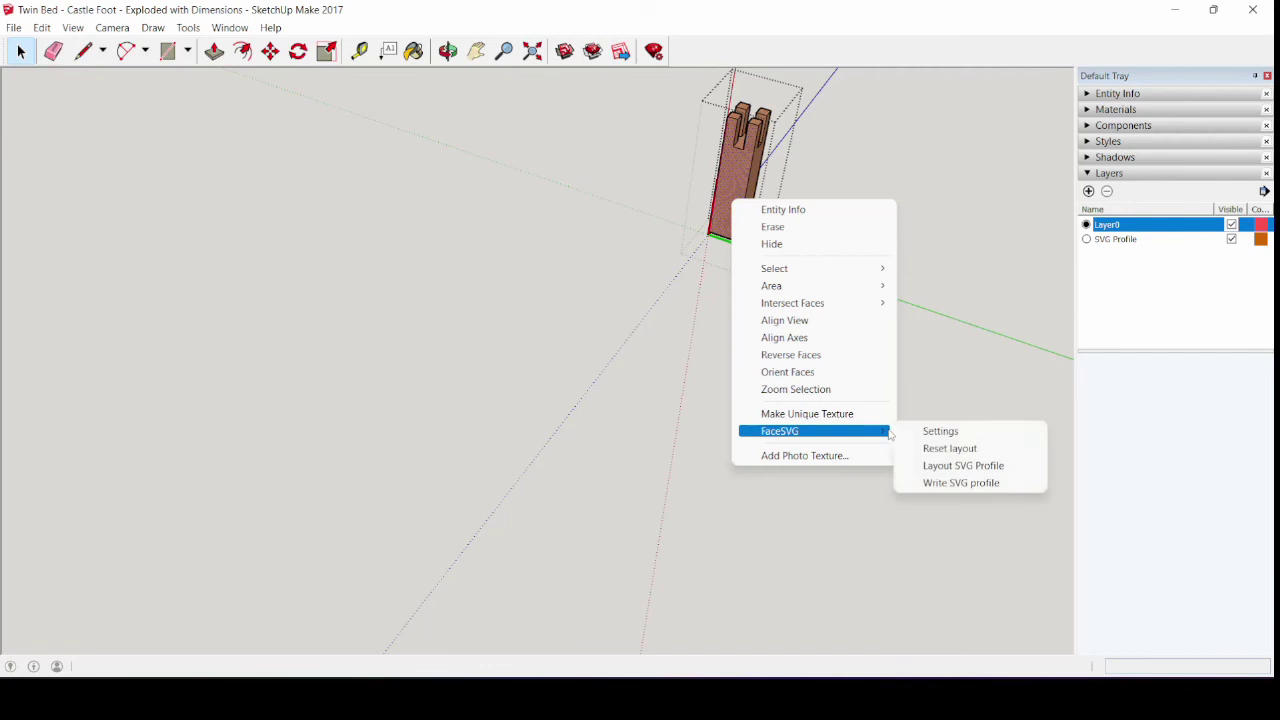
pyautogui.click(927, 466)
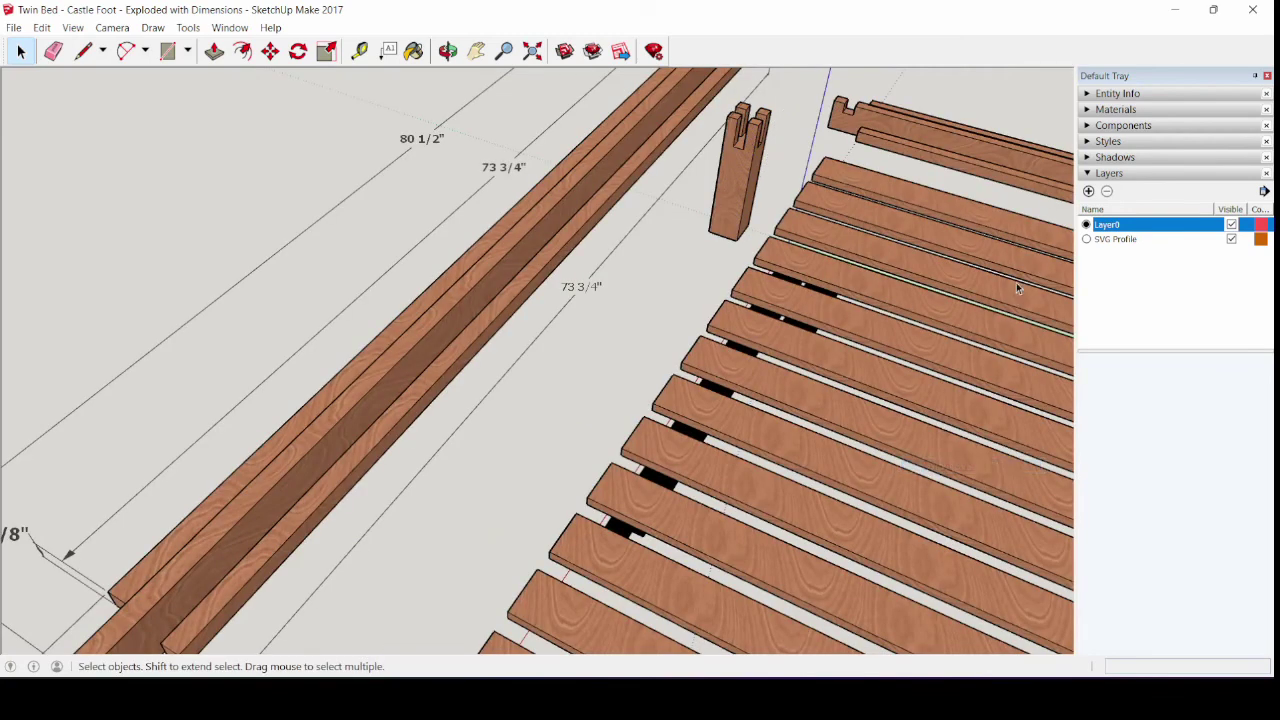
# Isolate the SVG Profile layer to view the rail and post profiles together, and bring Layer0 back as the active layer
pyautogui.click(1087, 240)
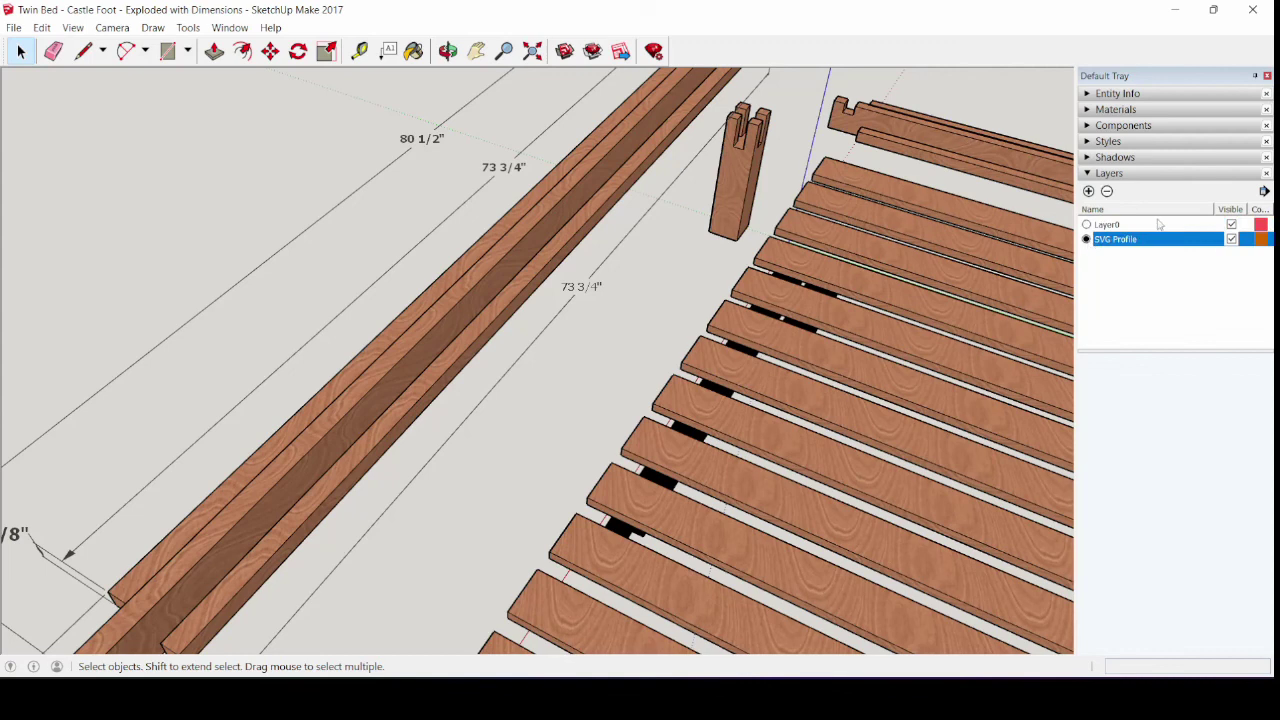
pyautogui.click(1231, 225)
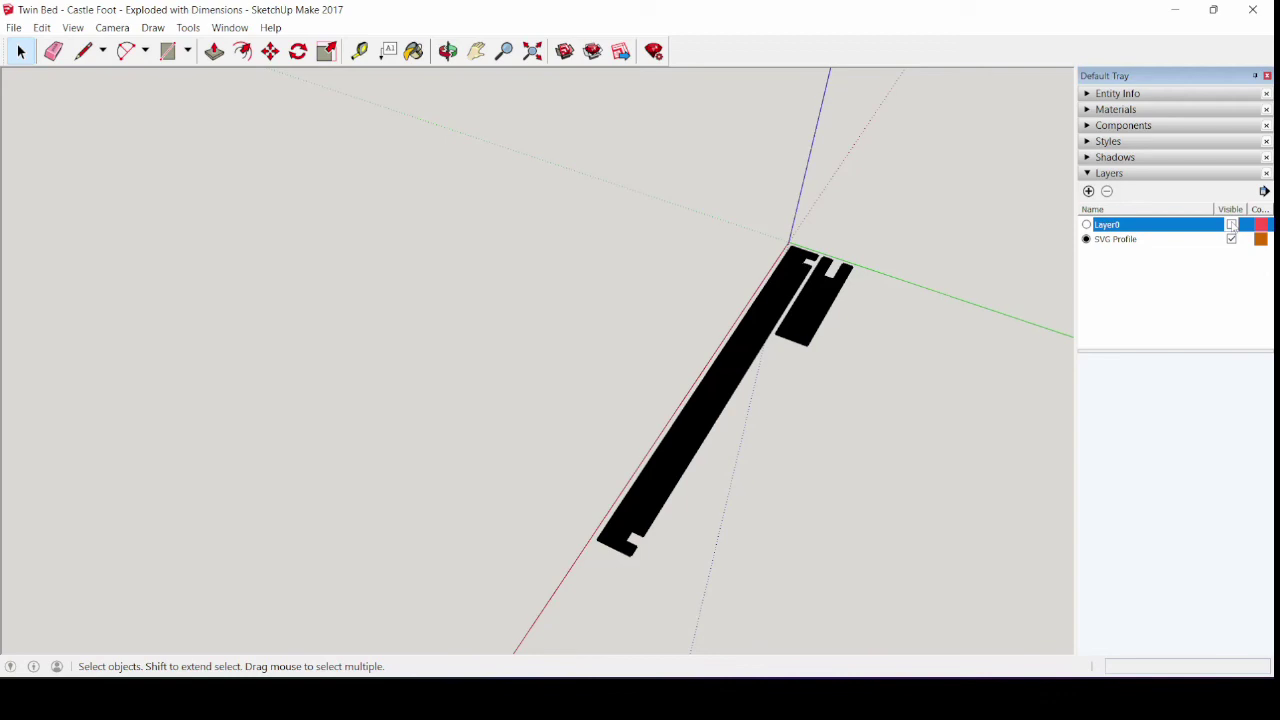
pyautogui.click(1087, 225)
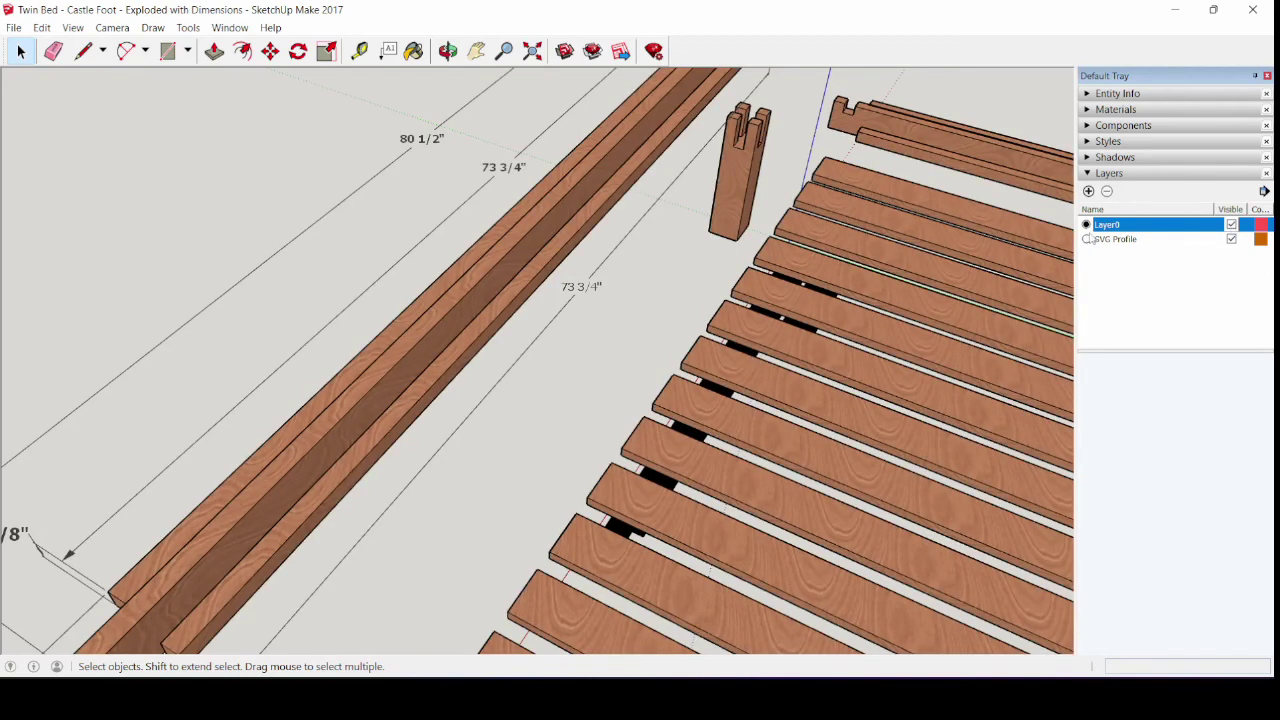